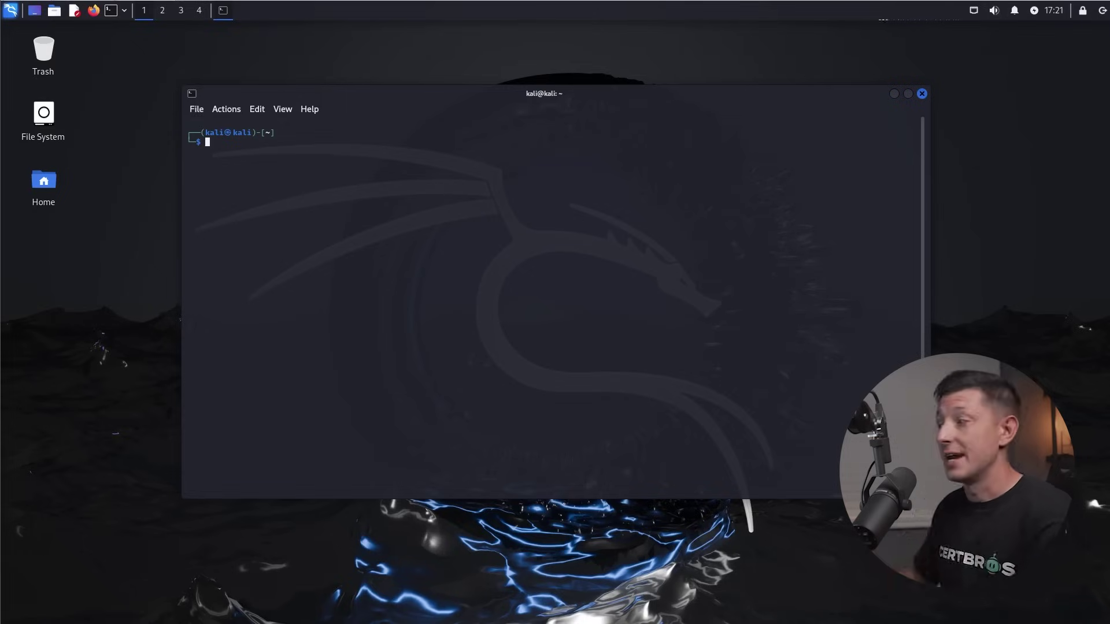
# Enter nmap -sV 192.168.216.0/24 at the prompt via the zsh autosuggestion, without running it.
pyautogui.write('nmap')
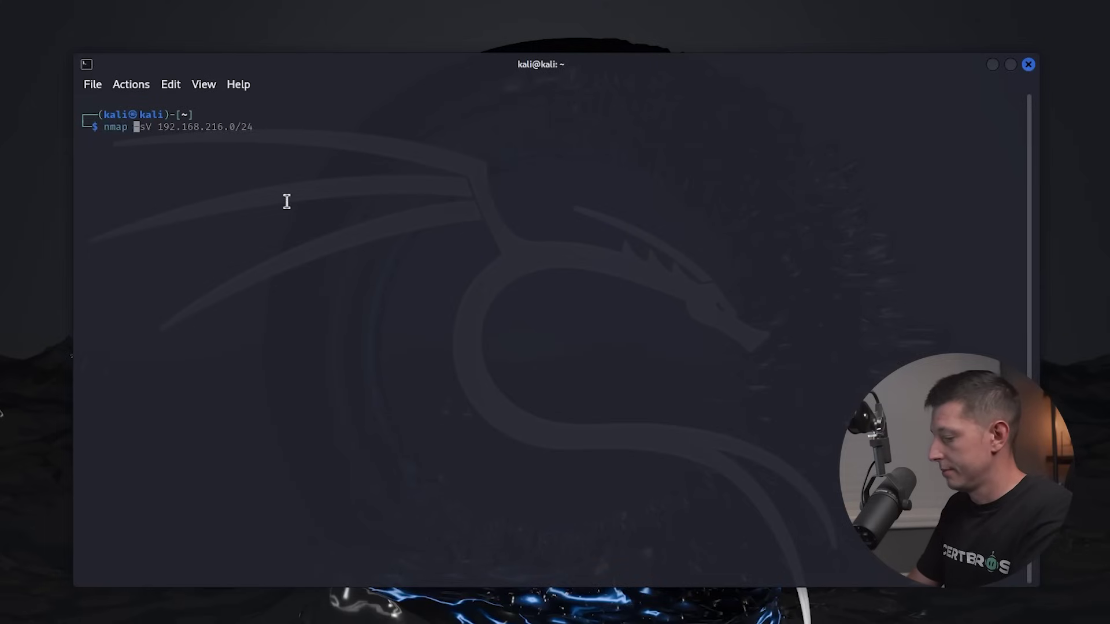
pyautogui.write(' -sV 192.168.216.0/24')
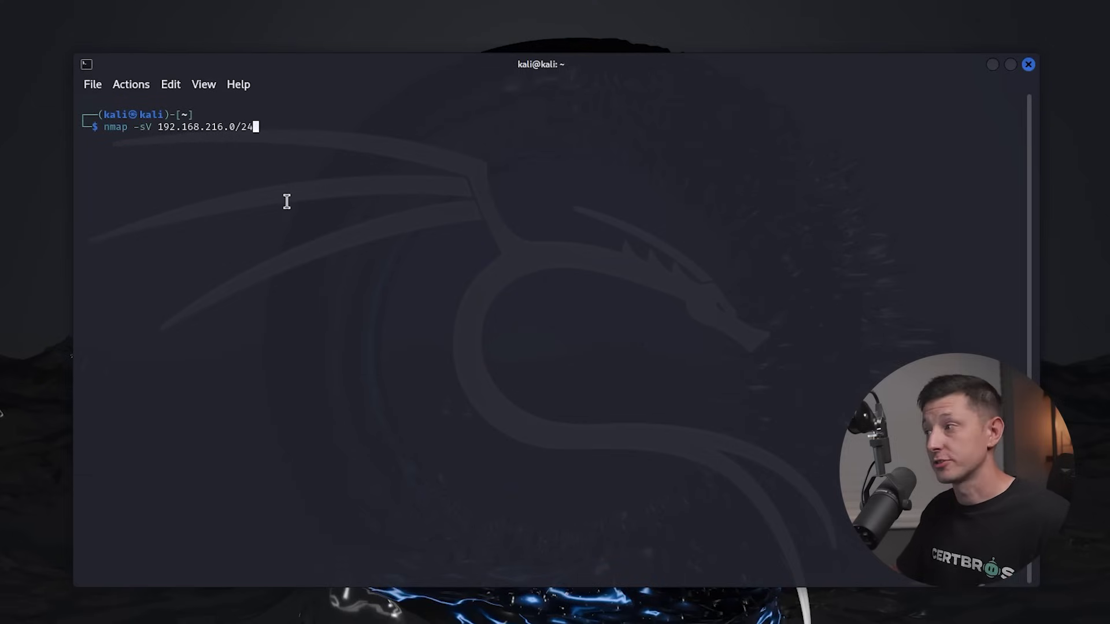
# Run the scan and highlight host 192.168.216.134, its open SSH port 2222, and OS Linux.
pyautogui.press('Return')
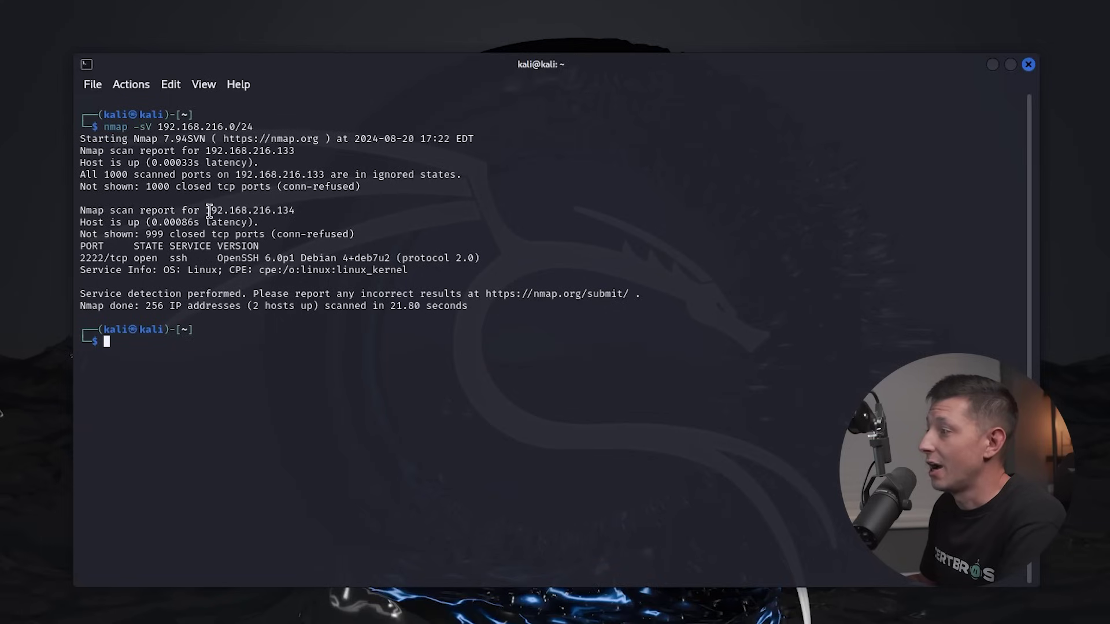
pyautogui.moveTo(206, 210); pyautogui.dragTo(298, 208)
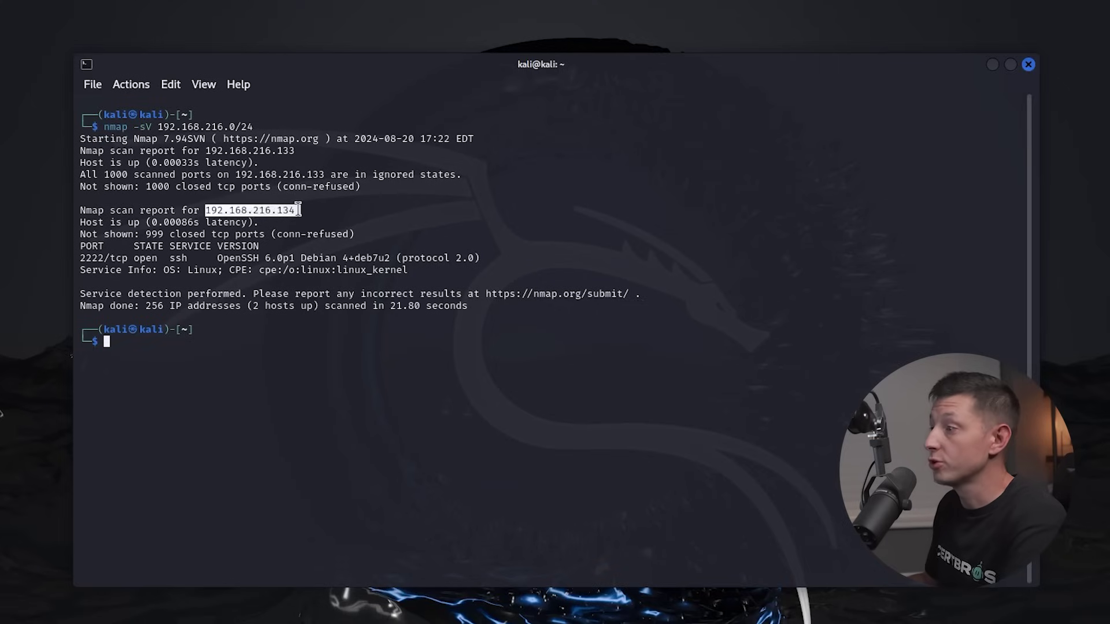
pyautogui.moveTo(81, 258); pyautogui.dragTo(192, 254)
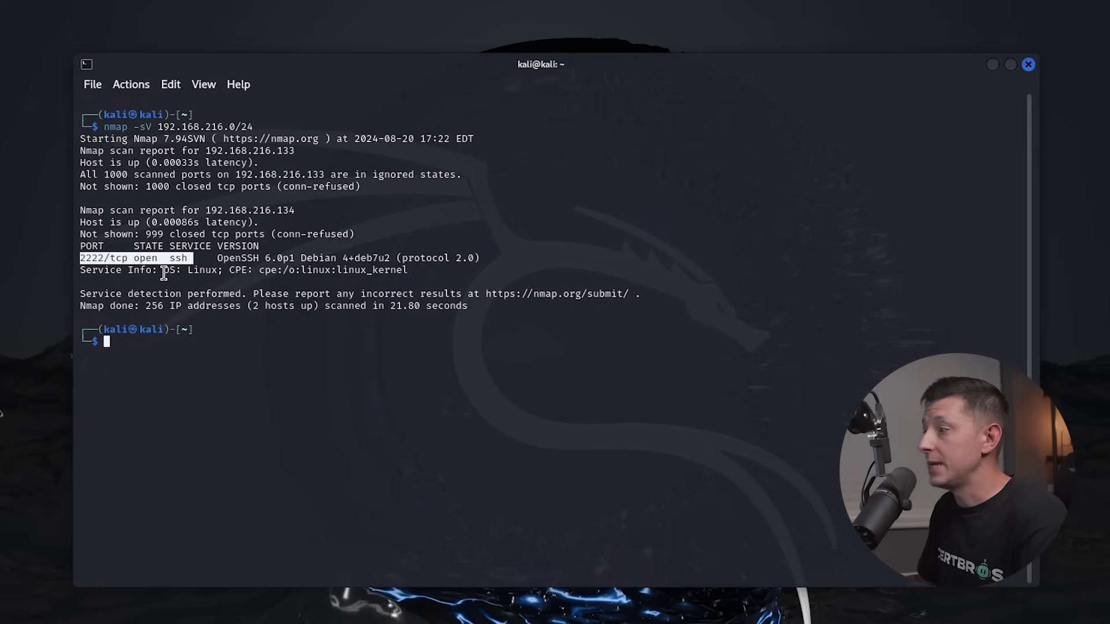
pyautogui.moveTo(164, 270); pyautogui.dragTo(218, 270)
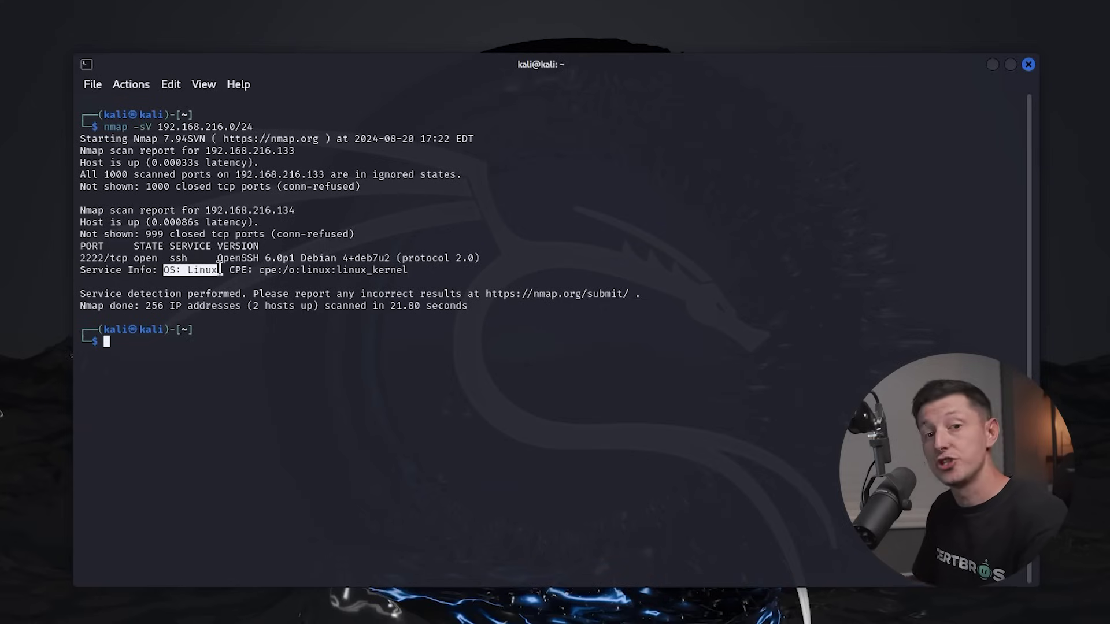
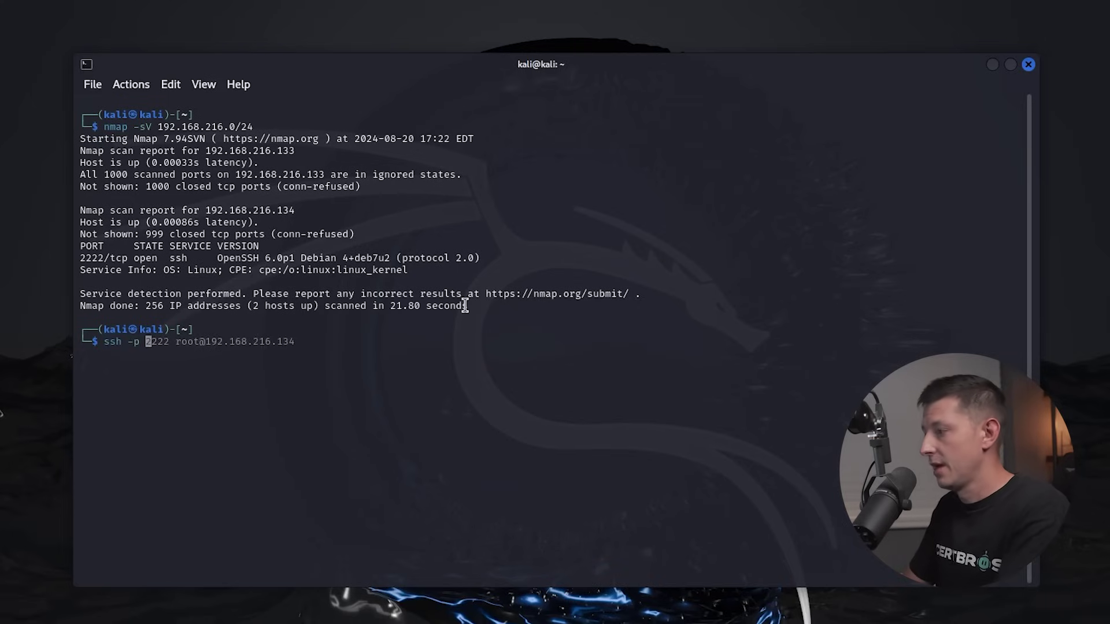
# Type the ssh -p 2222 root login toward 192.168.216.134 without running it.
pyautogui.write(' 2222 ')
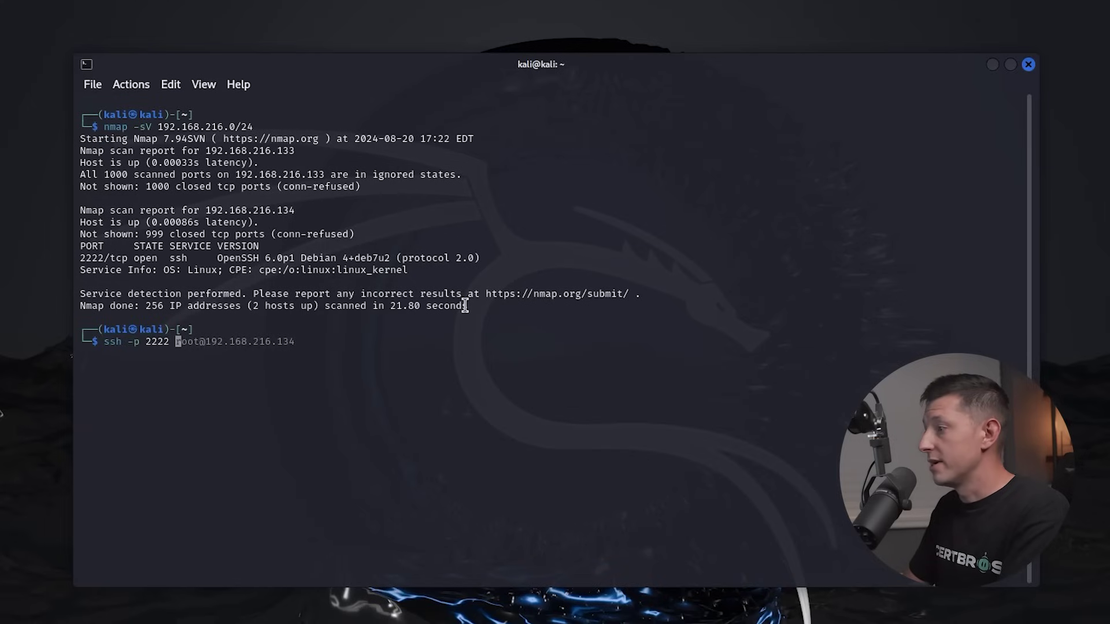
pyautogui.write('root@192.168.216.134')
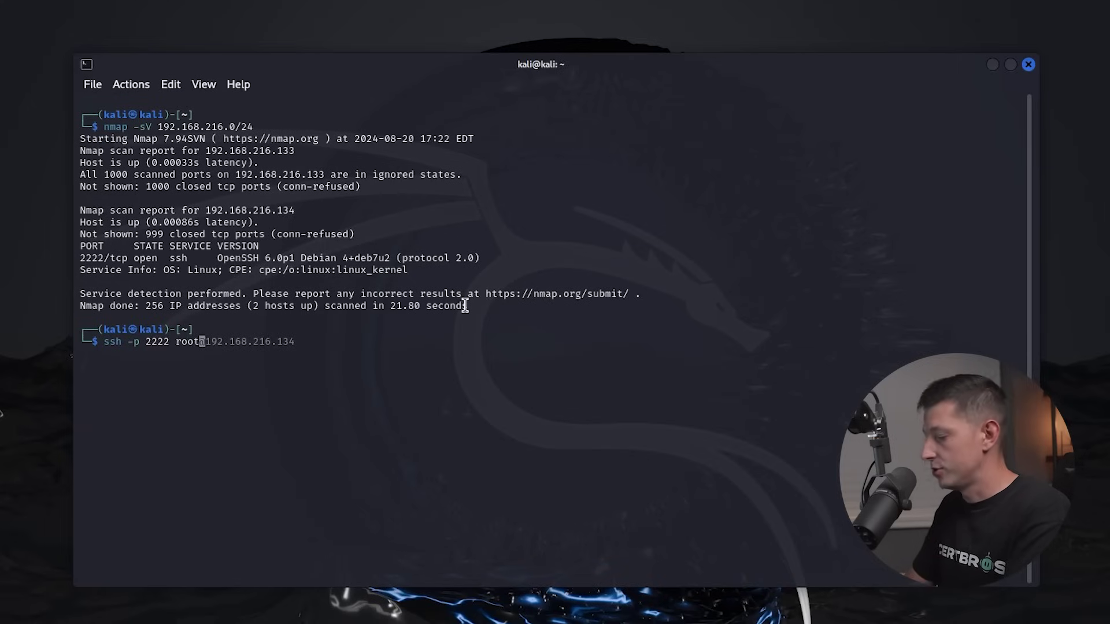
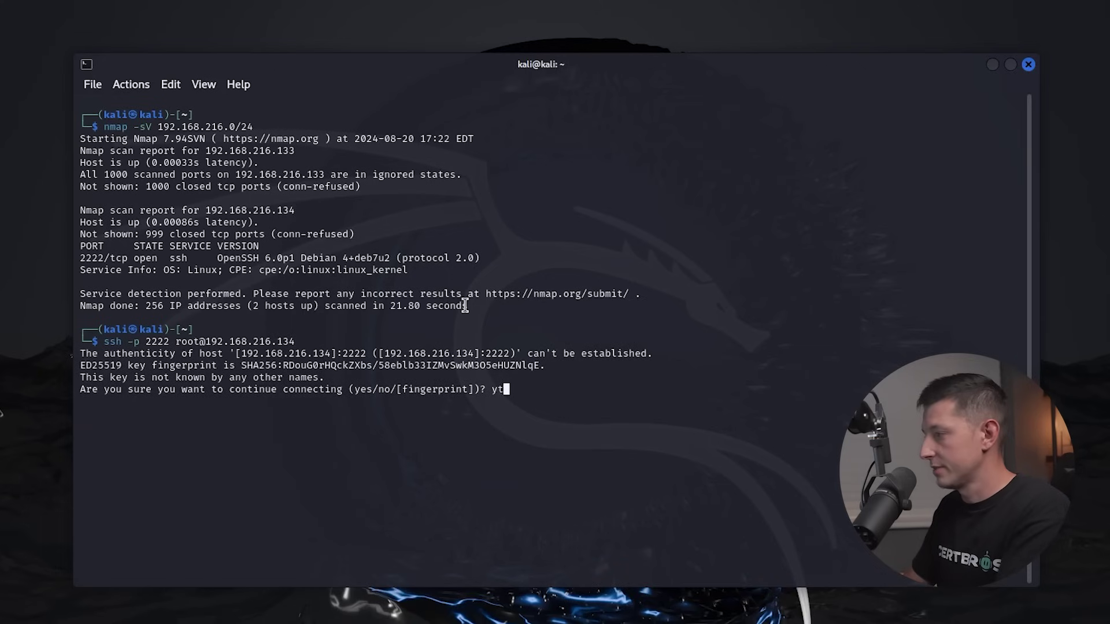
# Answer yes to accept the host key fingerprint for 192.168.216.134 on port 2222.
pyautogui.write('s')
pyautogui.press('Return')
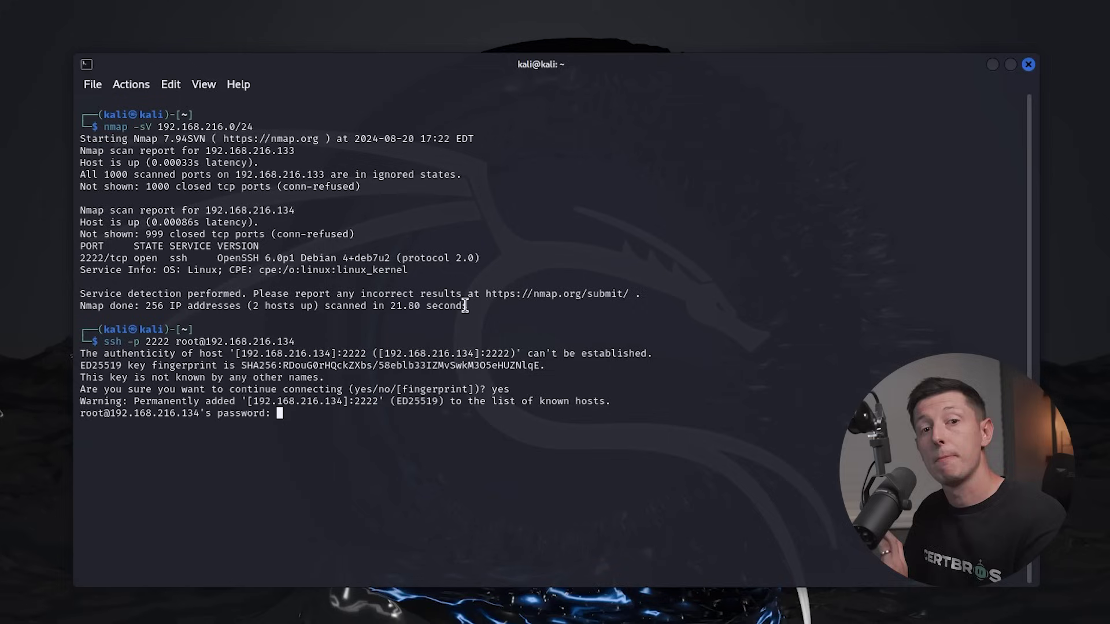
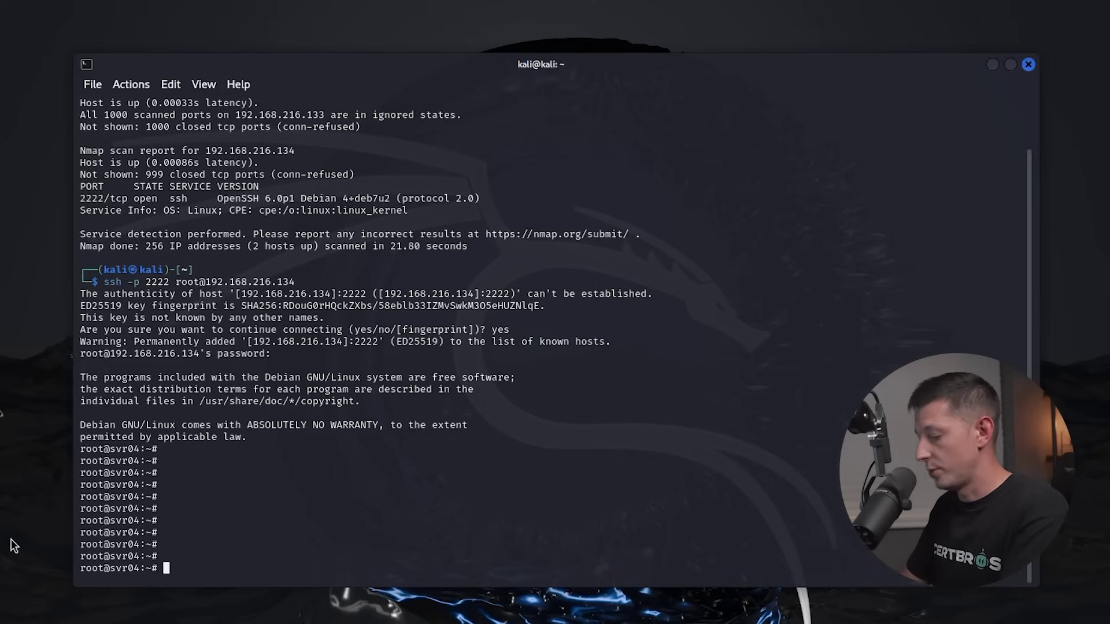
# Run whoami on svr04 and confirm it reports root.
pyautogui.write('whoami')
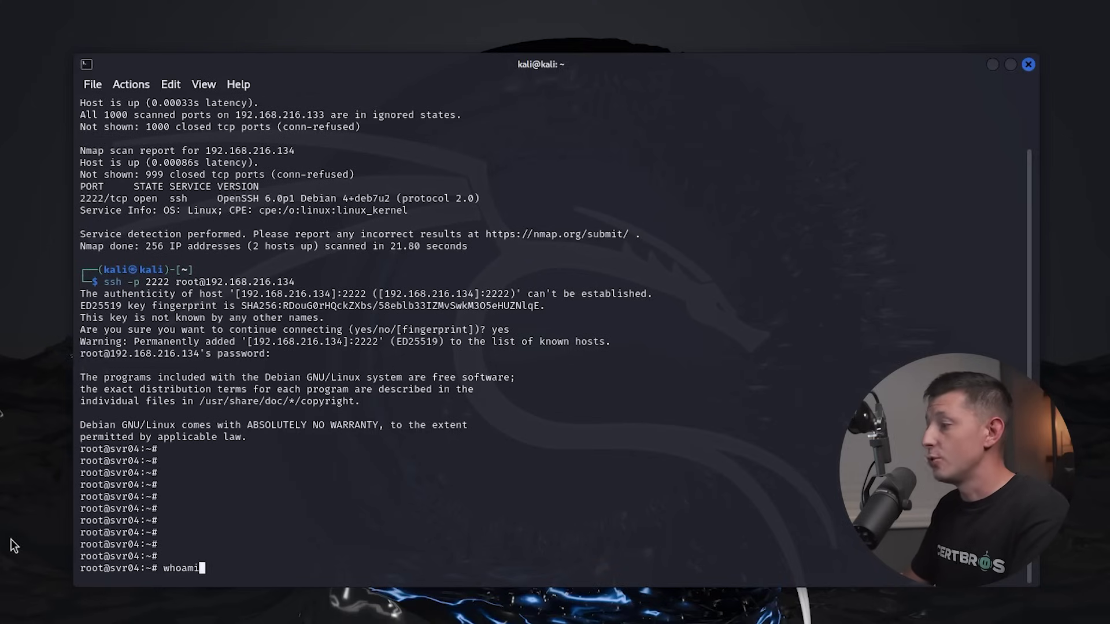
pyautogui.press('Return')
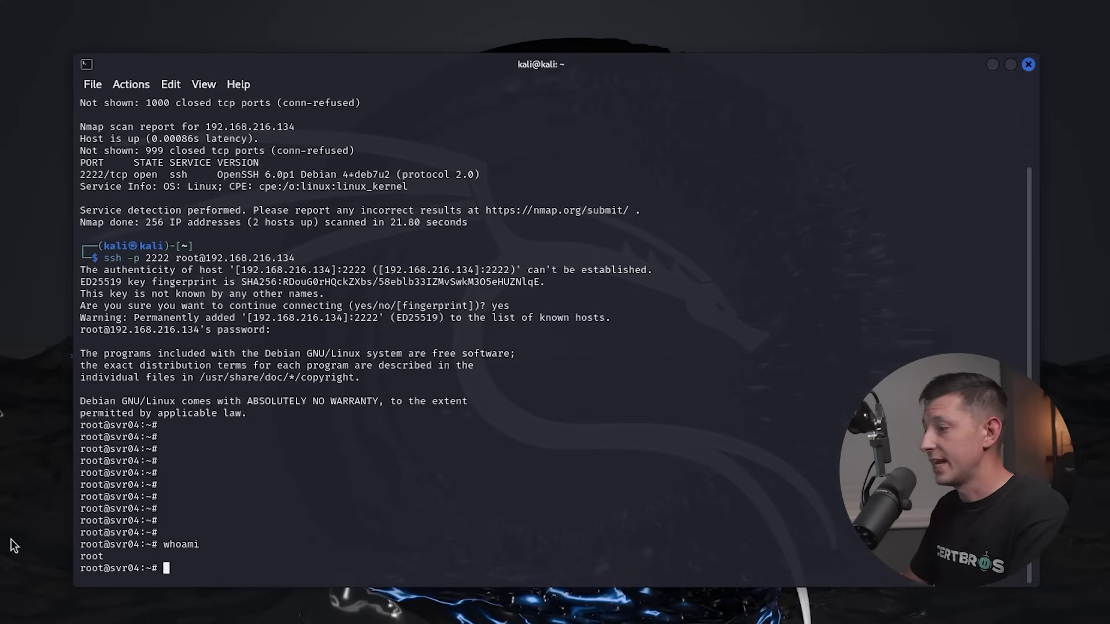
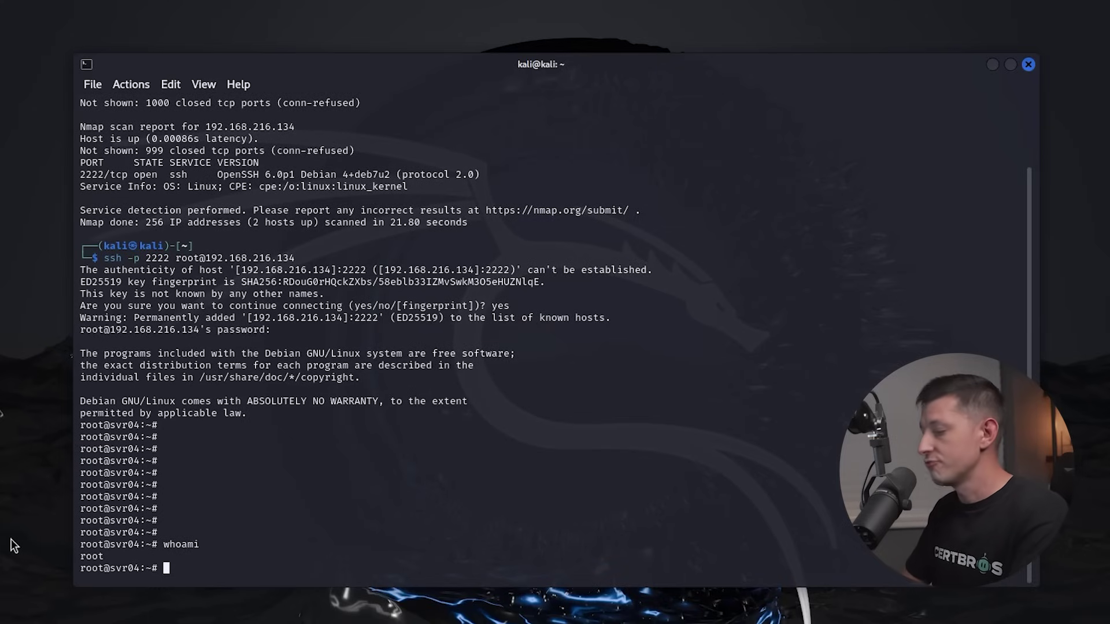
# On the remote root shell, confirm /root with pwd, then cd / and list bin, etc, home, test2.
pyautogui.write('pwd')
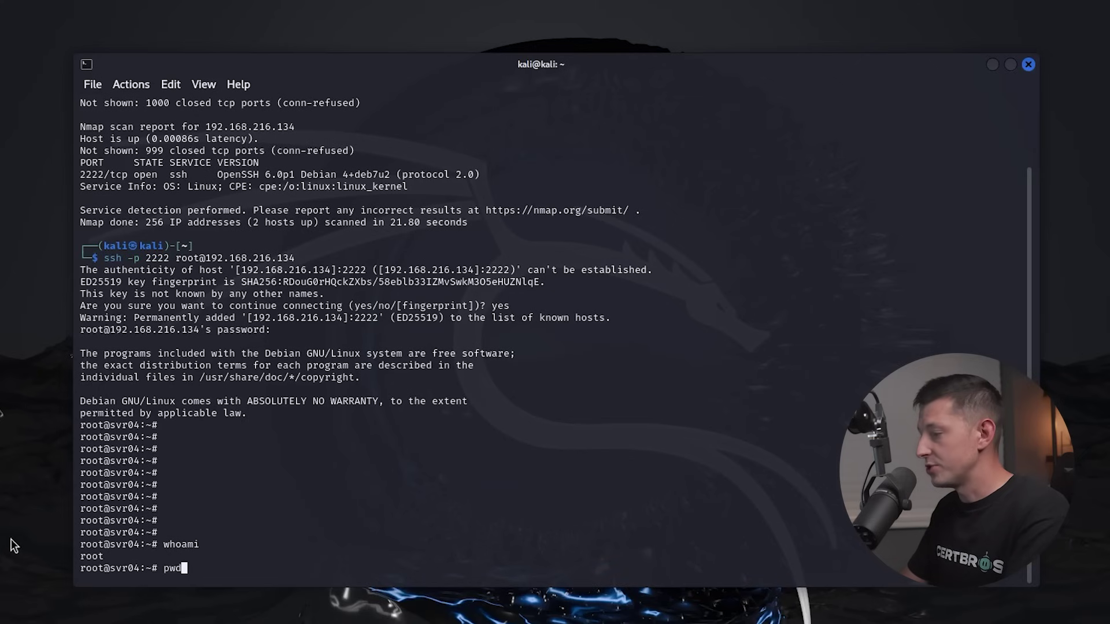
pyautogui.press('Return')
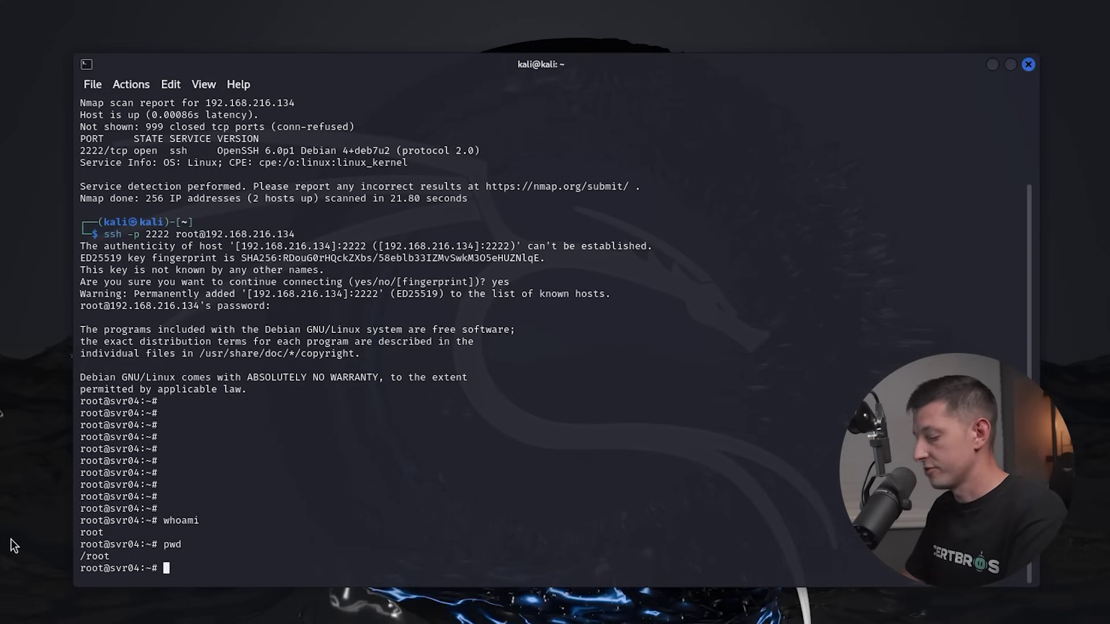
pyautogui.write('cd ')
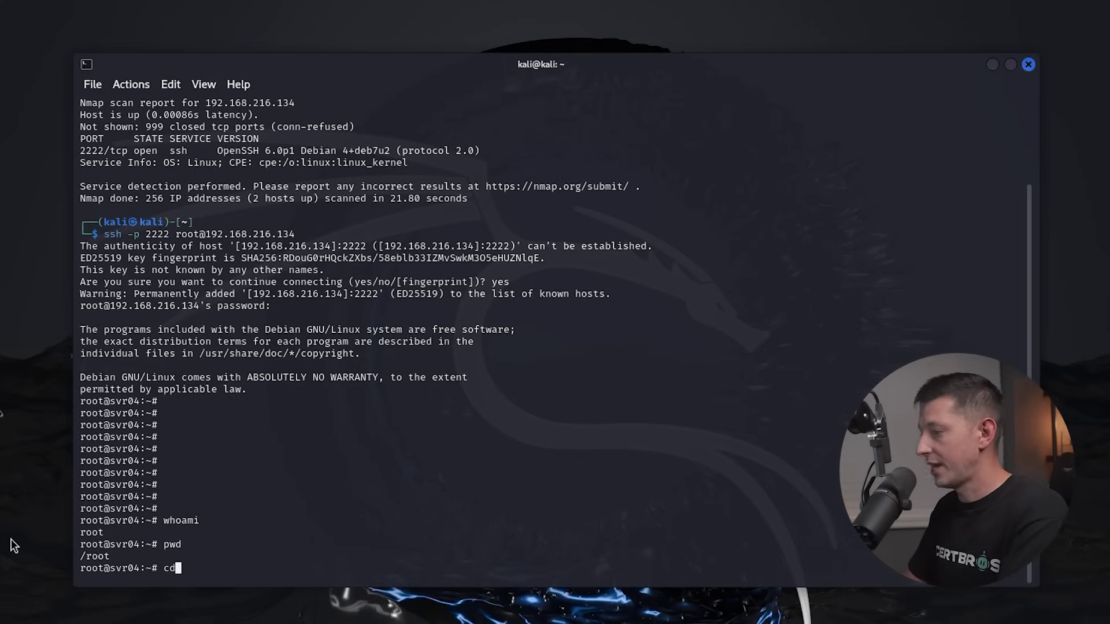
pyautogui.write('/')
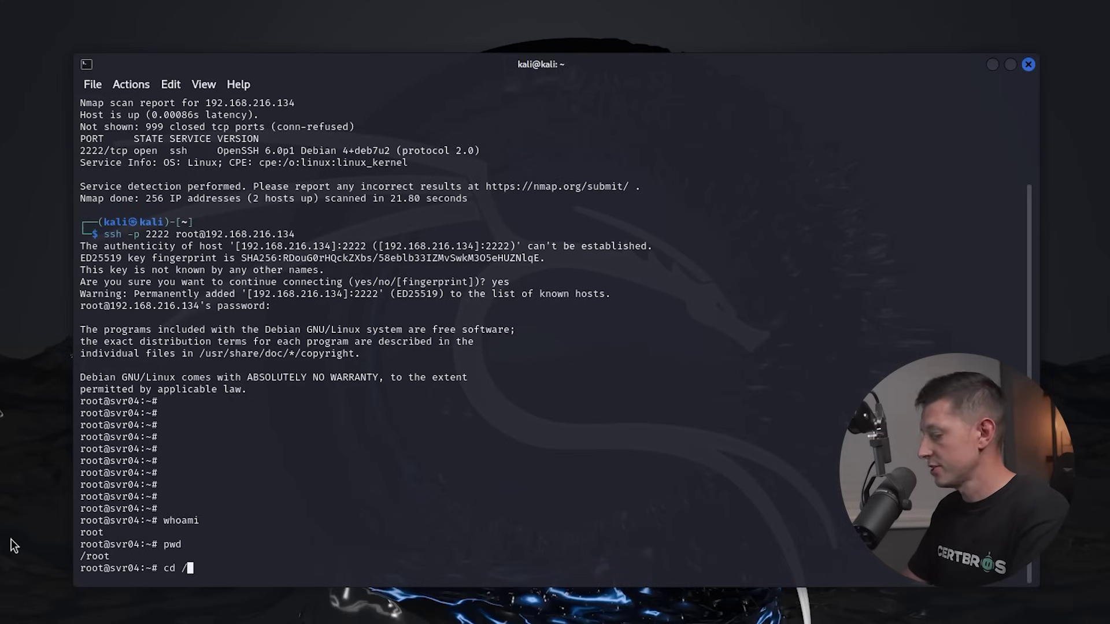
pyautogui.press('Return')
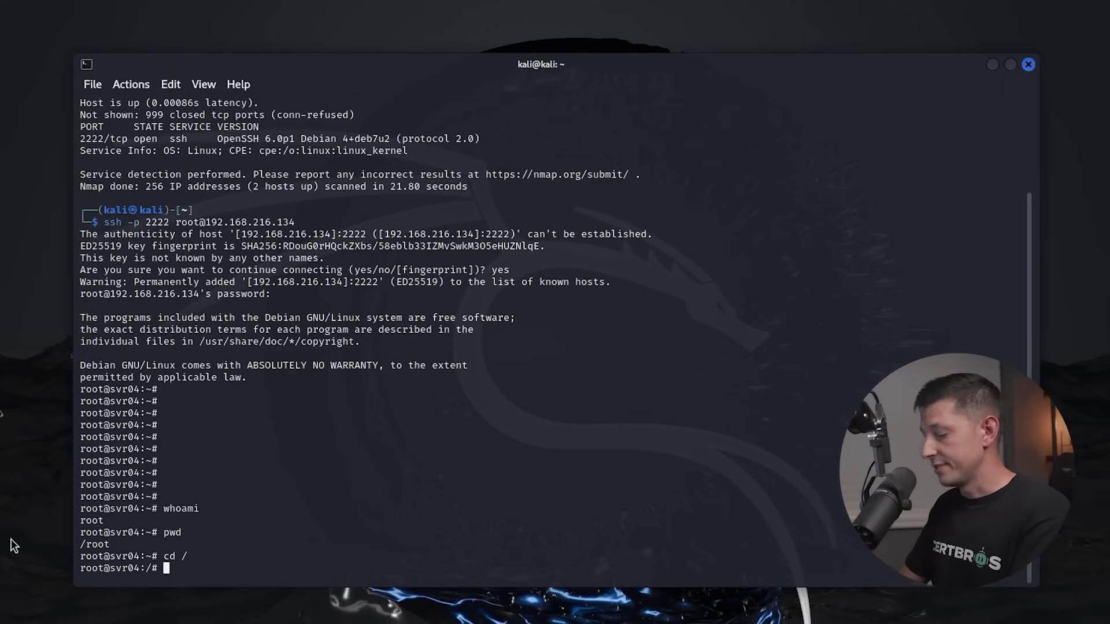
pyautogui.write('ls')
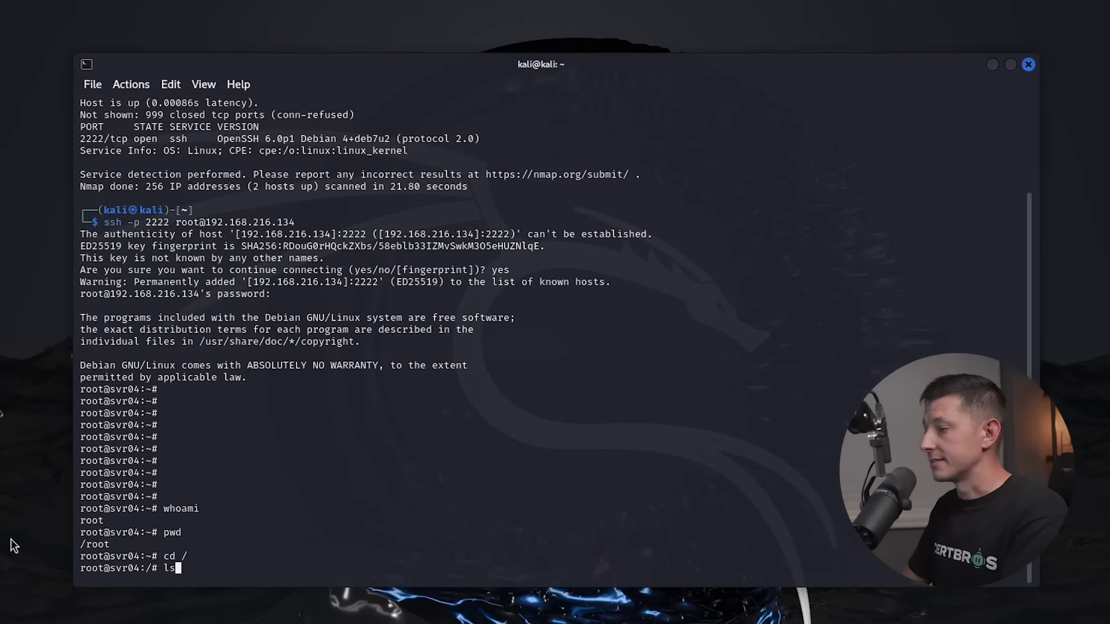
pyautogui.press('Return')
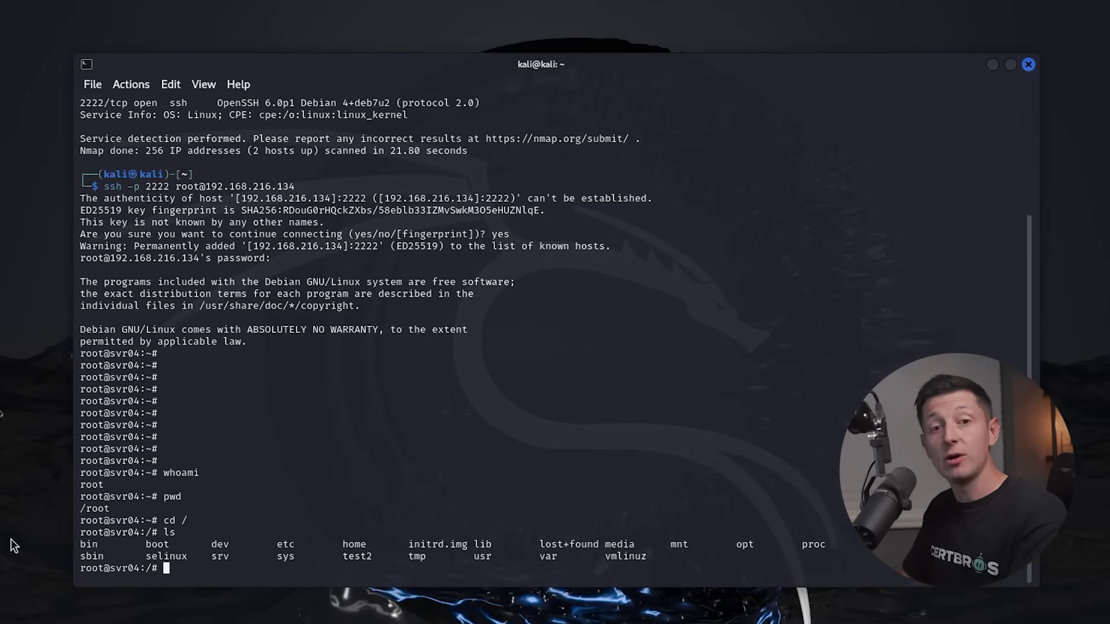
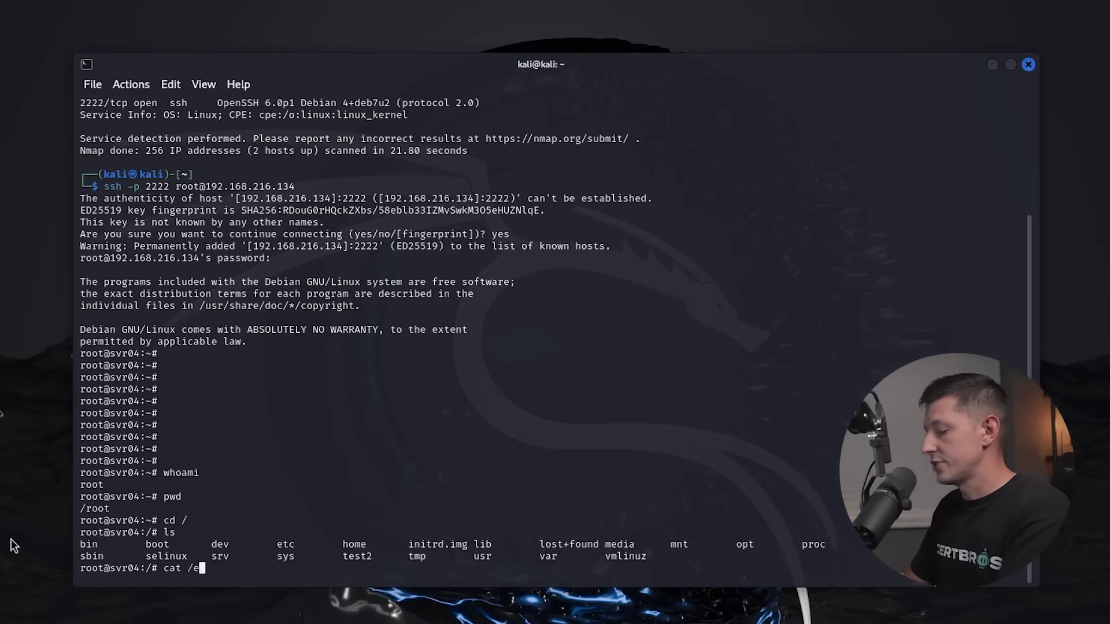
pyautogui.write('asswd')
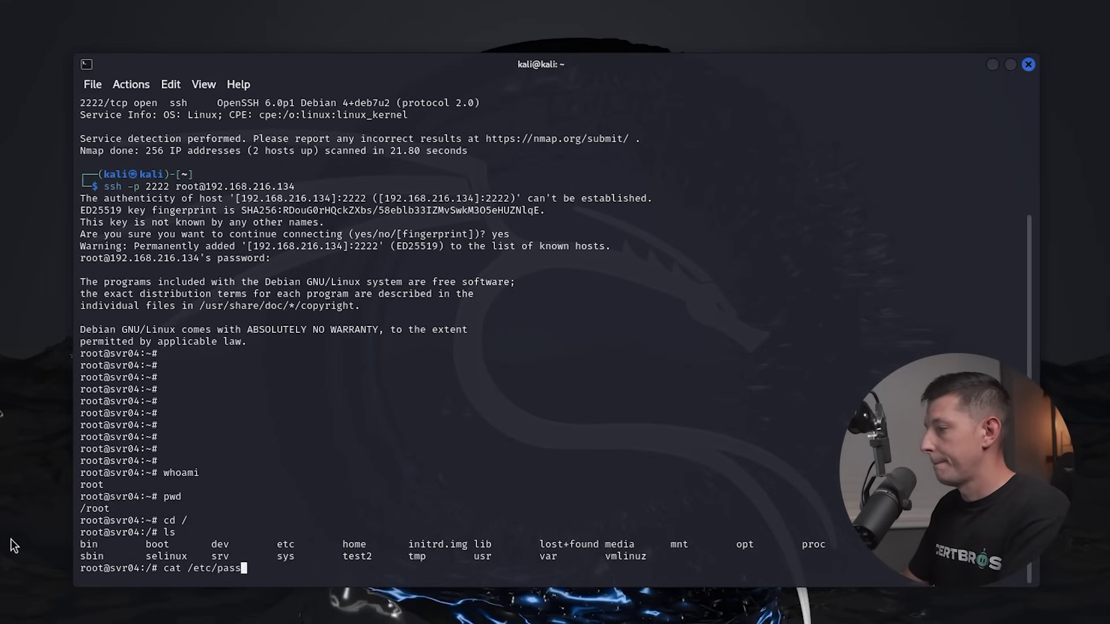
pyautogui.press('Return')
pyautogui.press('Return')
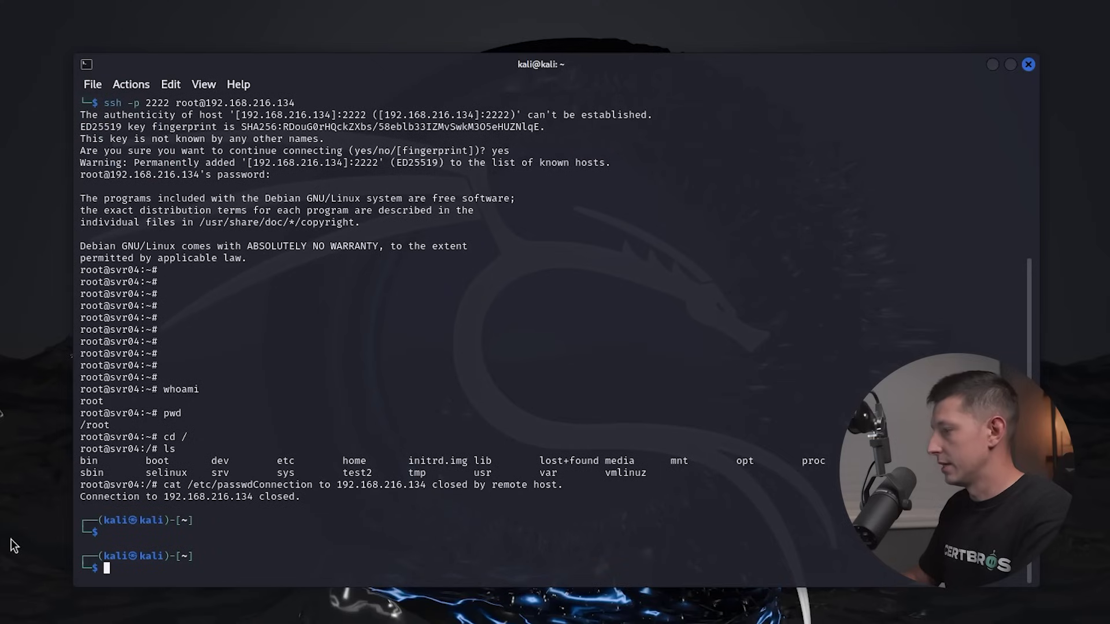
pyautogui.press('Up')
pyautogui.press('Return')
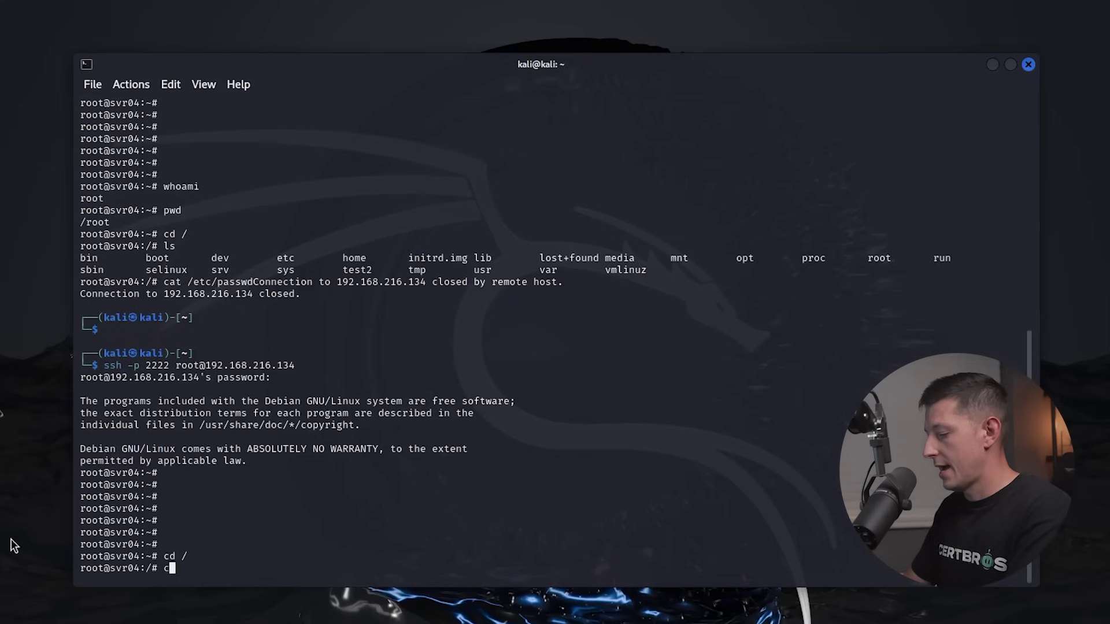
pyautogui.write('cat ')
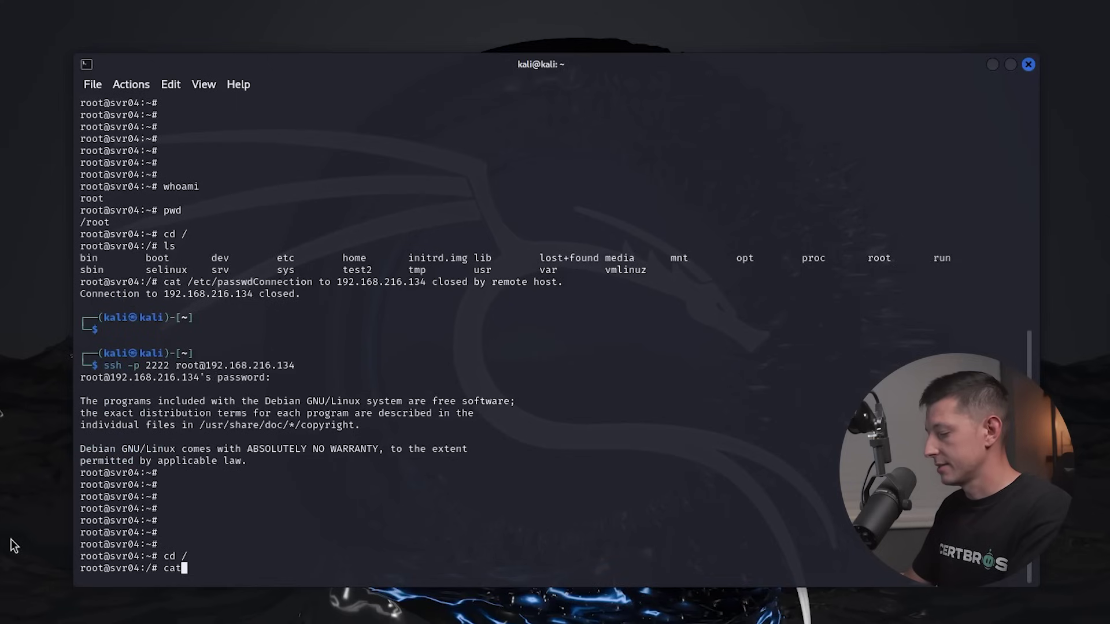
pyautogui.write('/et')
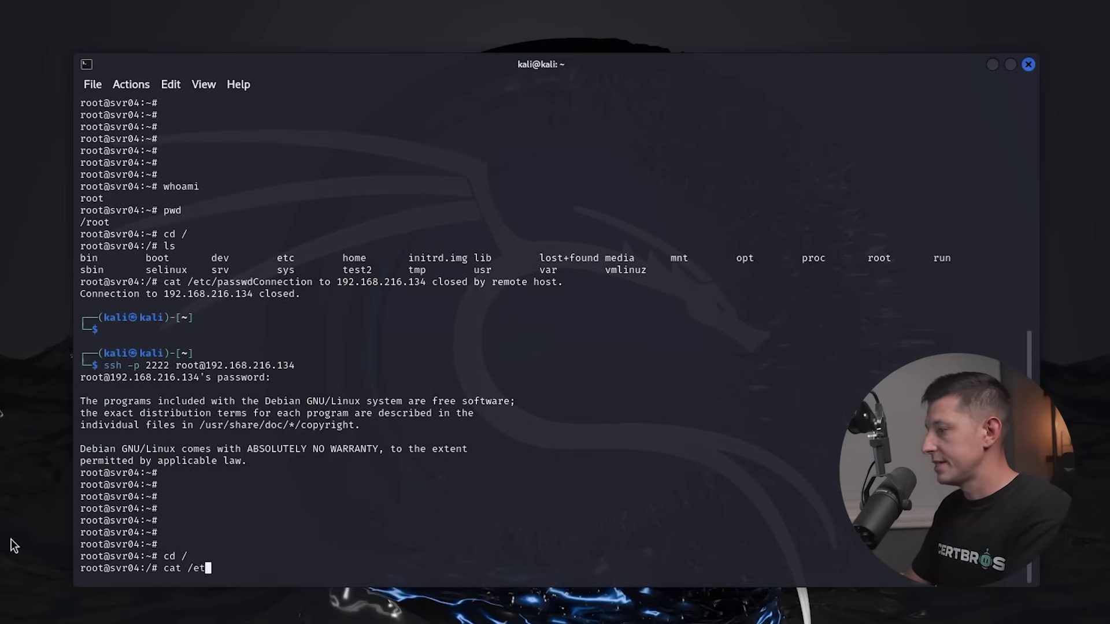
pyautogui.write('c/passw')
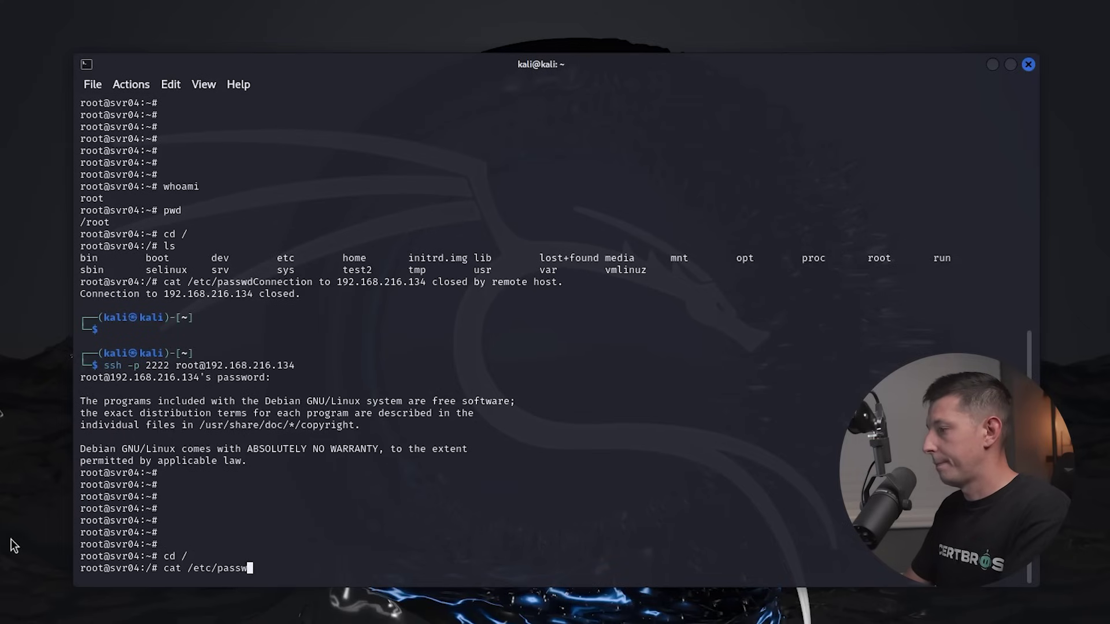
pyautogui.write('d')
pyautogui.press('Return')
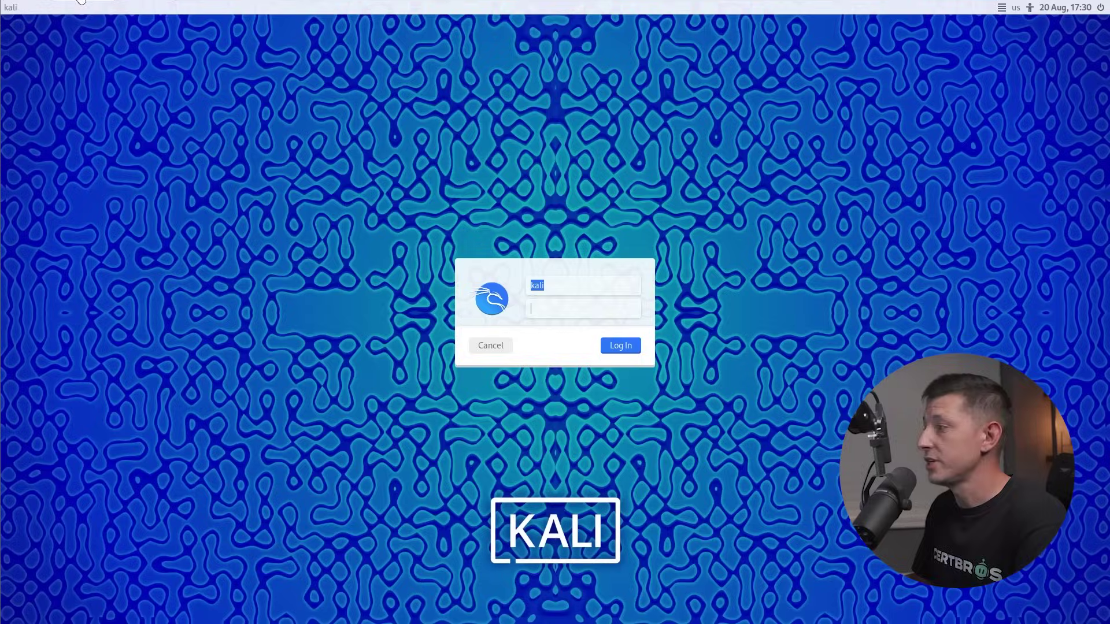
# Log in with the account password and highlight the whoami, pwd, cd / and cat /etc/passwd entries and the attacker IP.
pyautogui.write('kali')
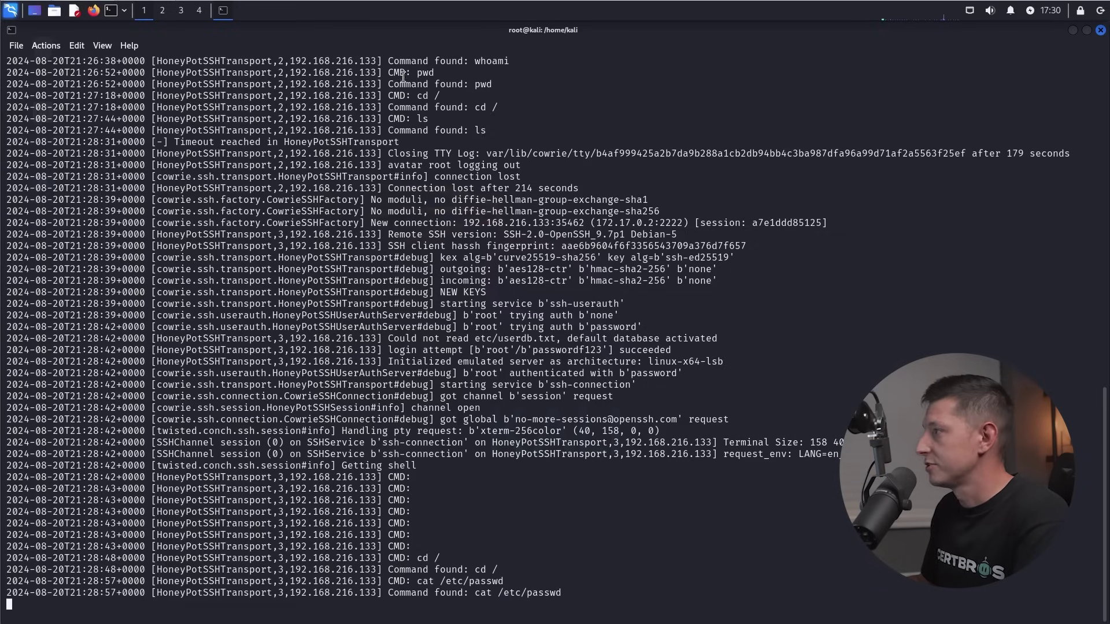
pyautogui.moveTo(471, 62); pyautogui.dragTo(523, 62)
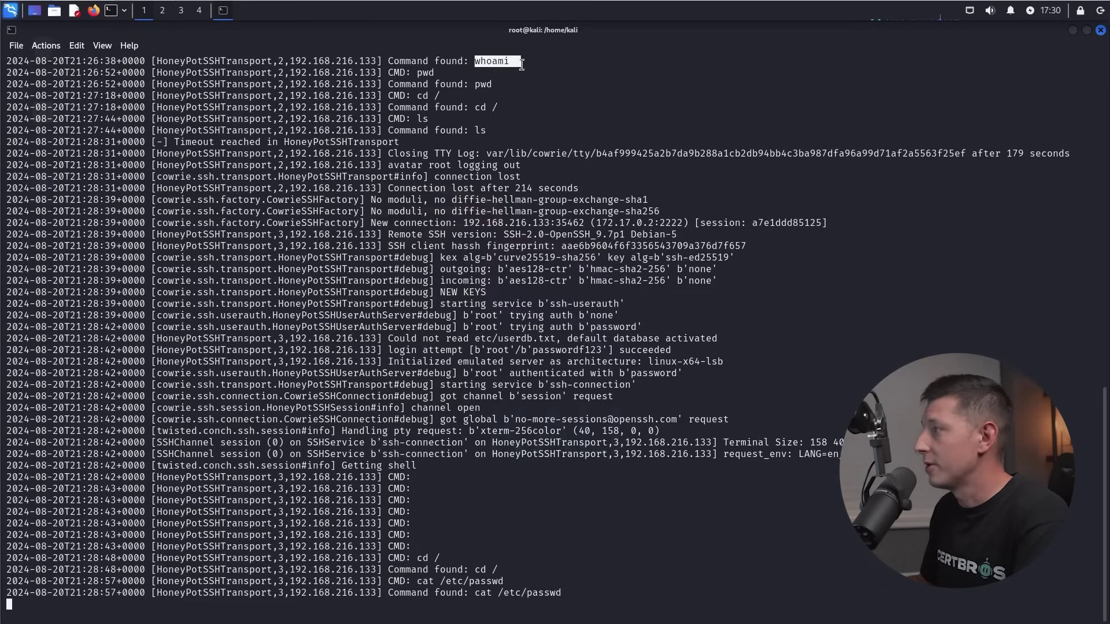
pyautogui.click(426, 74)
pyautogui.doubleClick(426, 74)
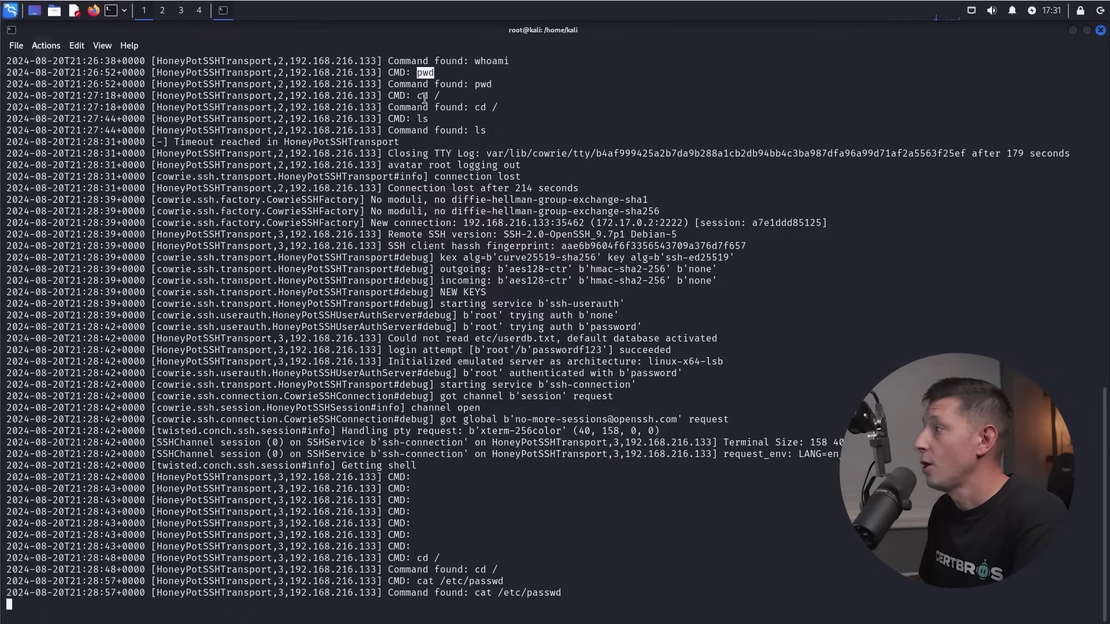
pyautogui.moveTo(418, 97); pyautogui.dragTo(429, 119)
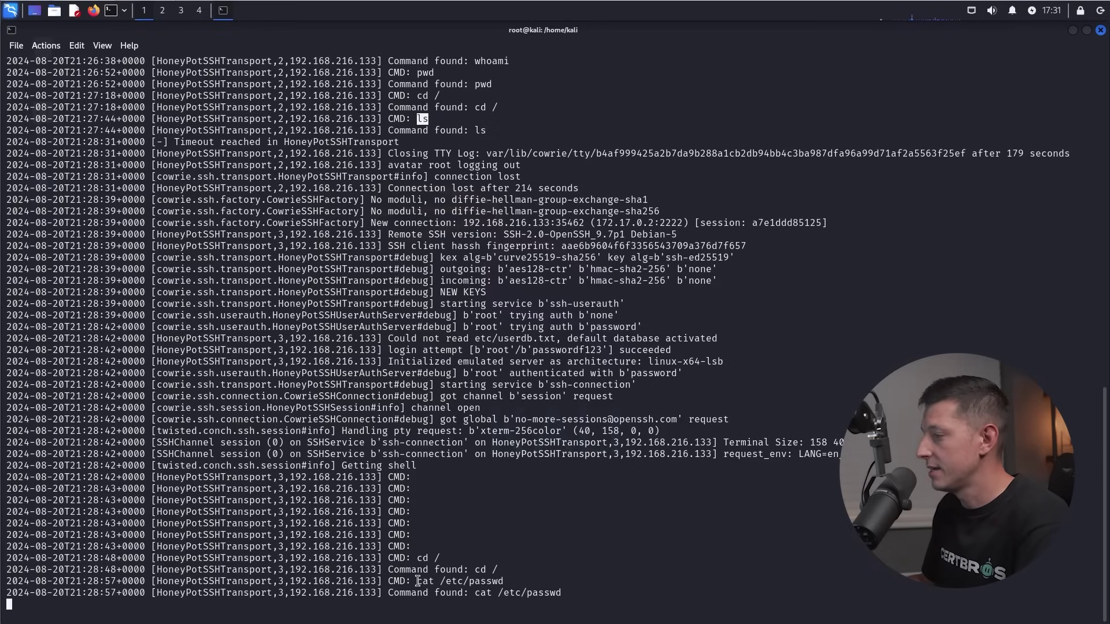
pyautogui.moveTo(417, 581); pyautogui.dragTo(519, 580)
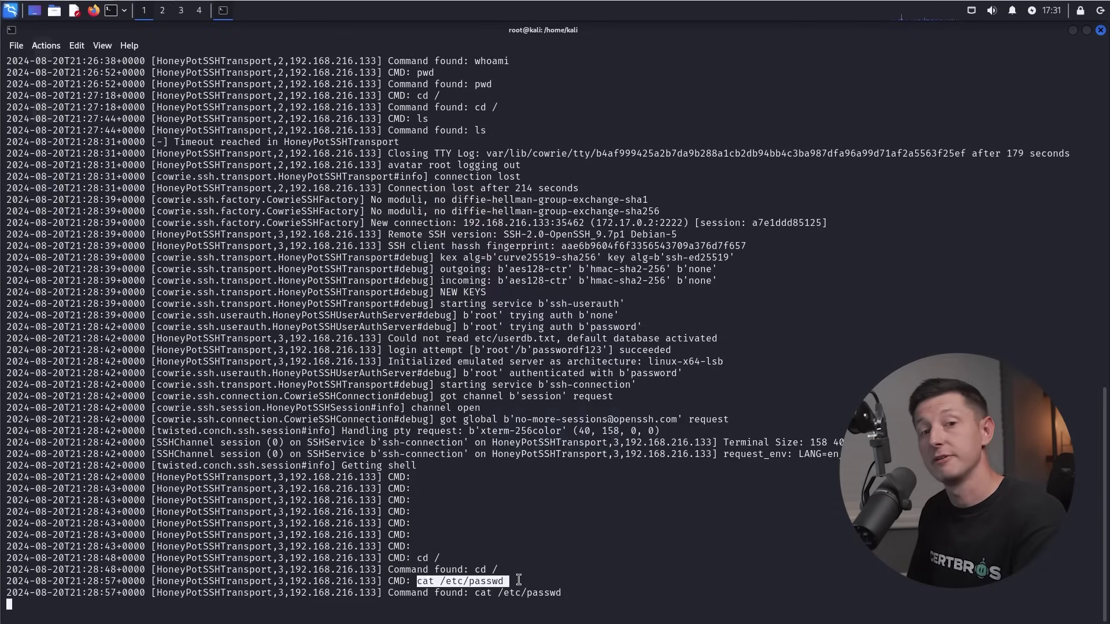
pyautogui.moveTo(290, 570); pyautogui.dragTo(400, 569)
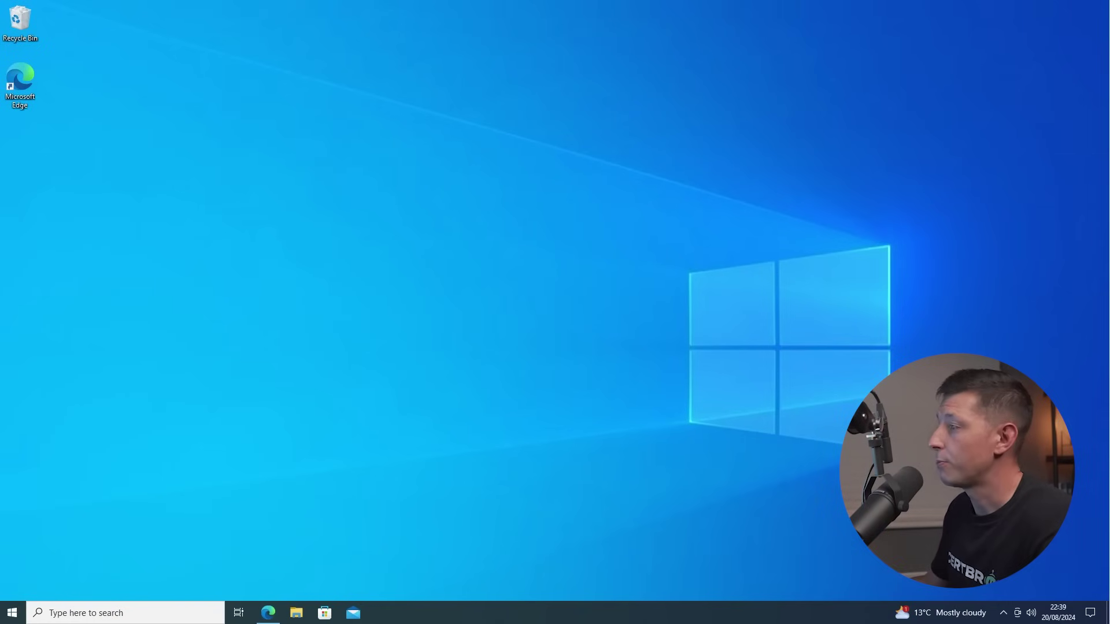
# Bring up canarytokens.org in Edge and pick the Microsoft Word token type.
pyautogui.click(274, 615)
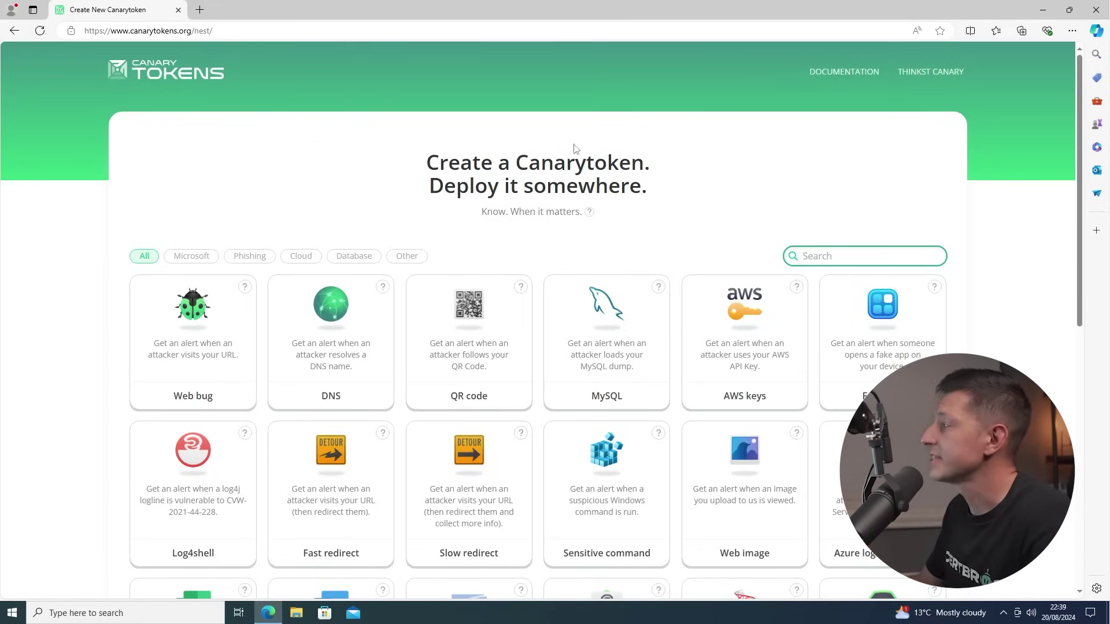
pyautogui.scroll(-3, 869, 182)
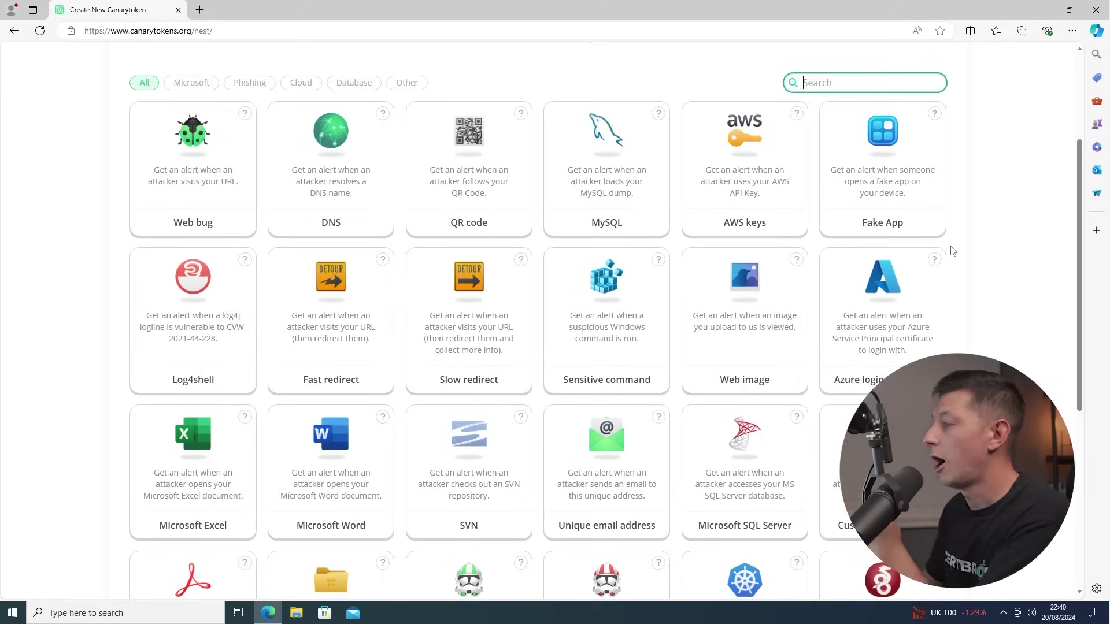
pyautogui.scroll(-2, 951, 249)
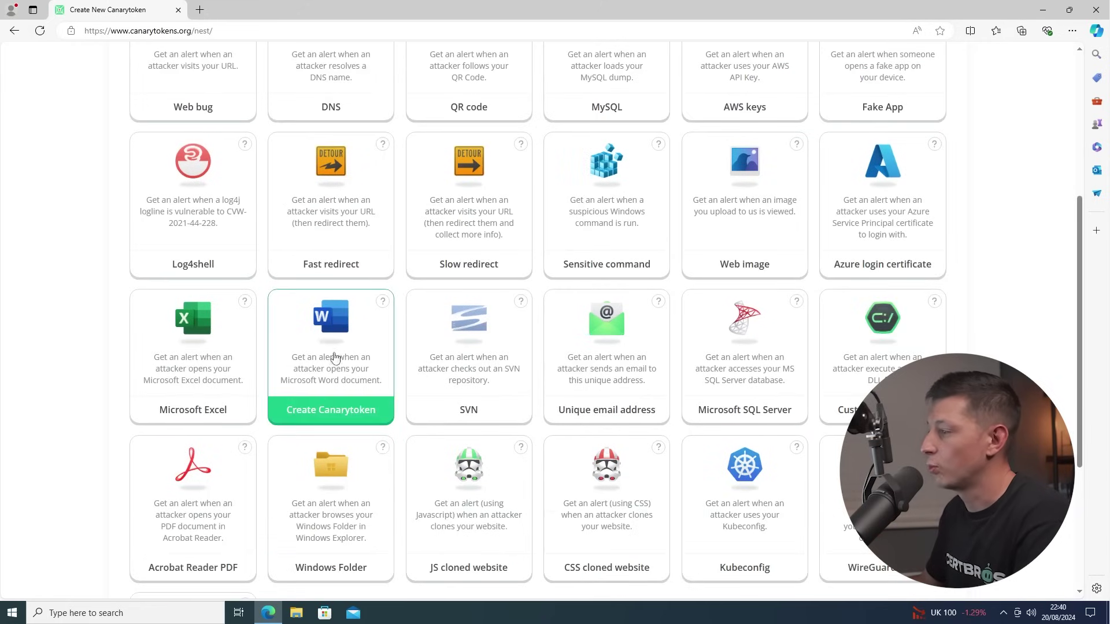
pyautogui.click(349, 411)
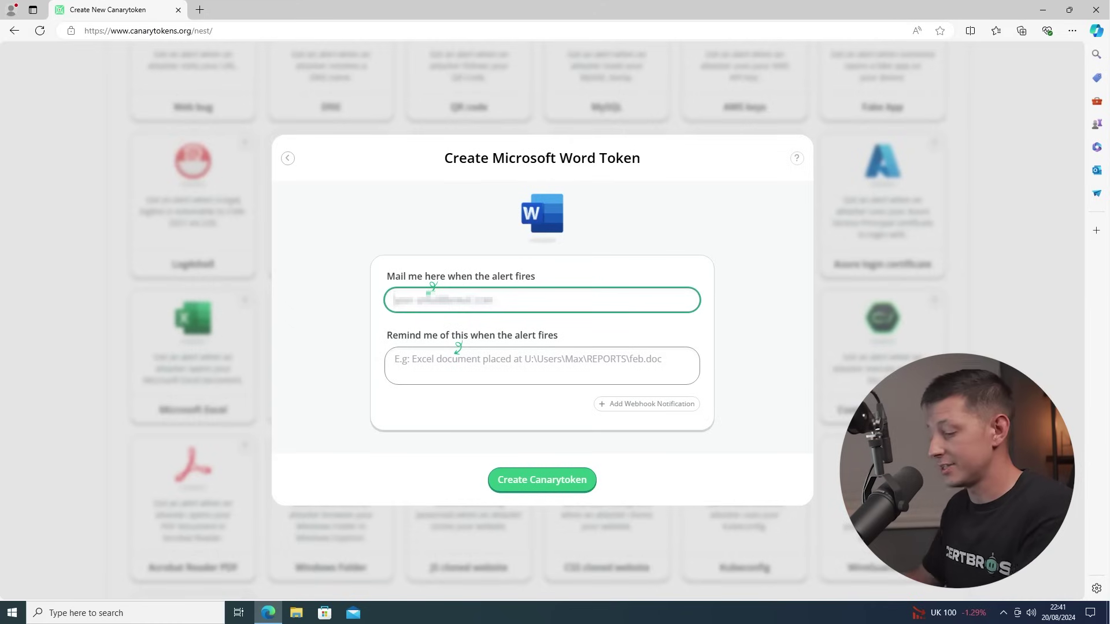
# Enter the alert e-mail and reminder 'test doc', create the token, and download its Word file.
pyautogui.write('m')
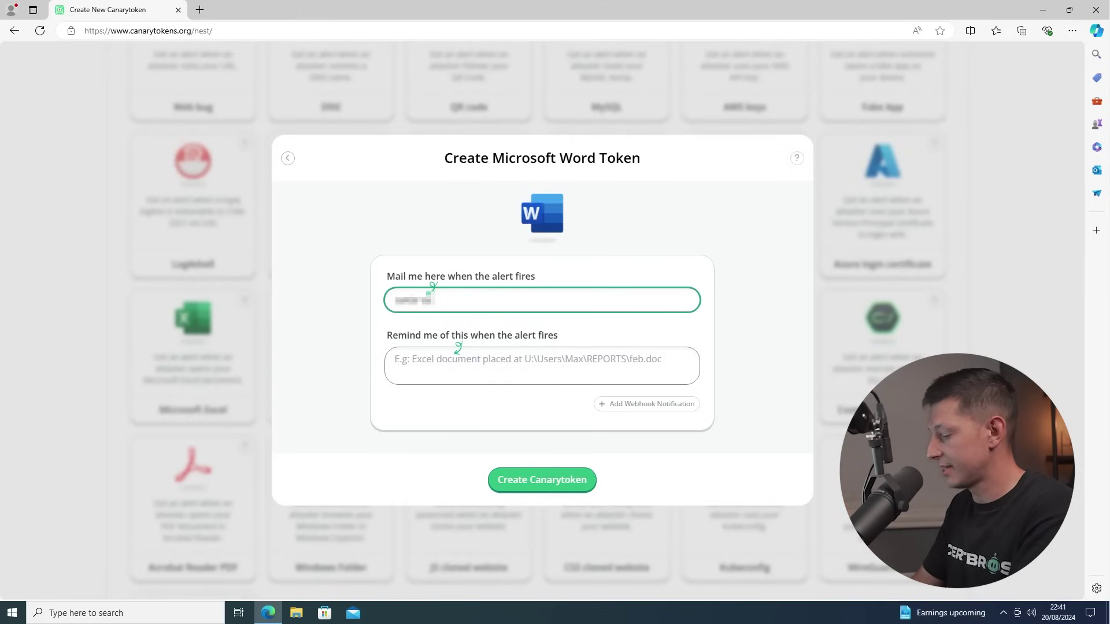
pyautogui.write('mail.com')
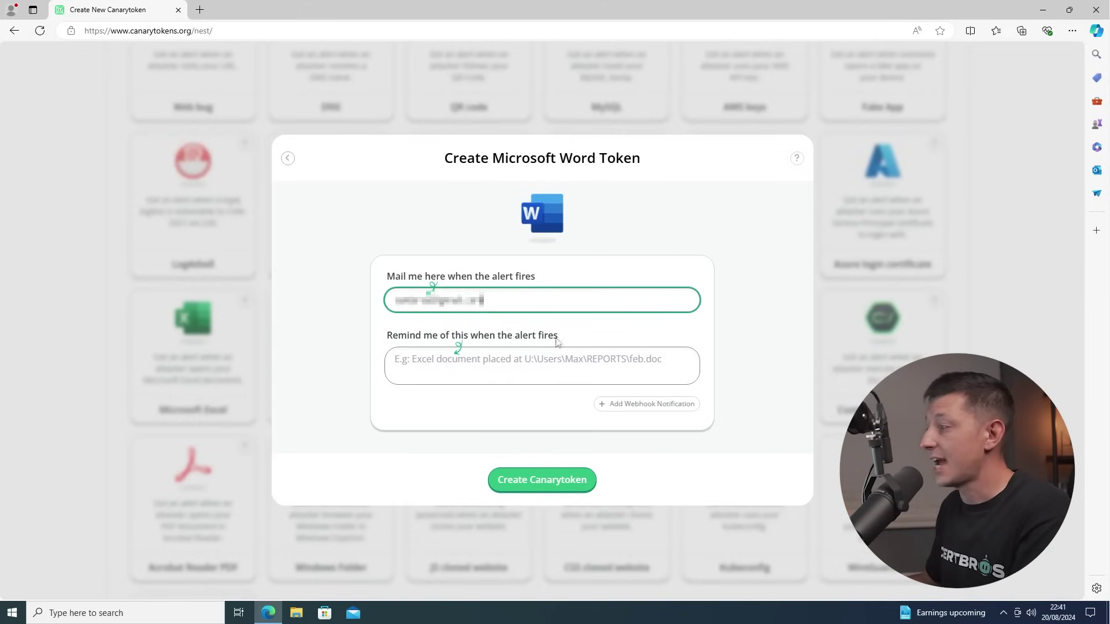
pyautogui.click(541, 365)
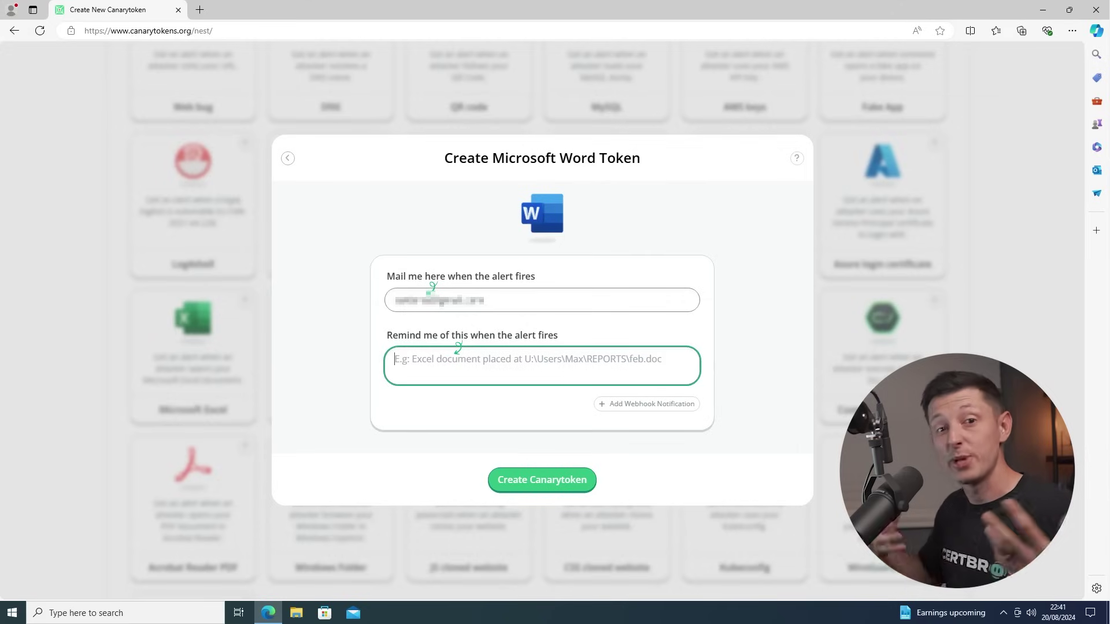
pyautogui.write('test doc')
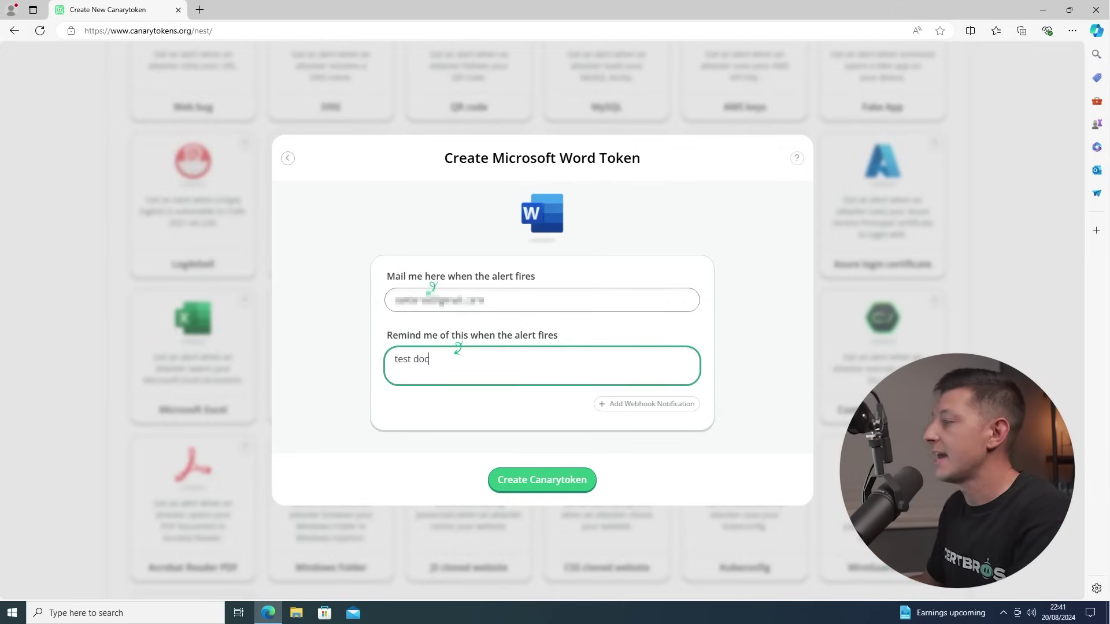
pyautogui.click(552, 475)
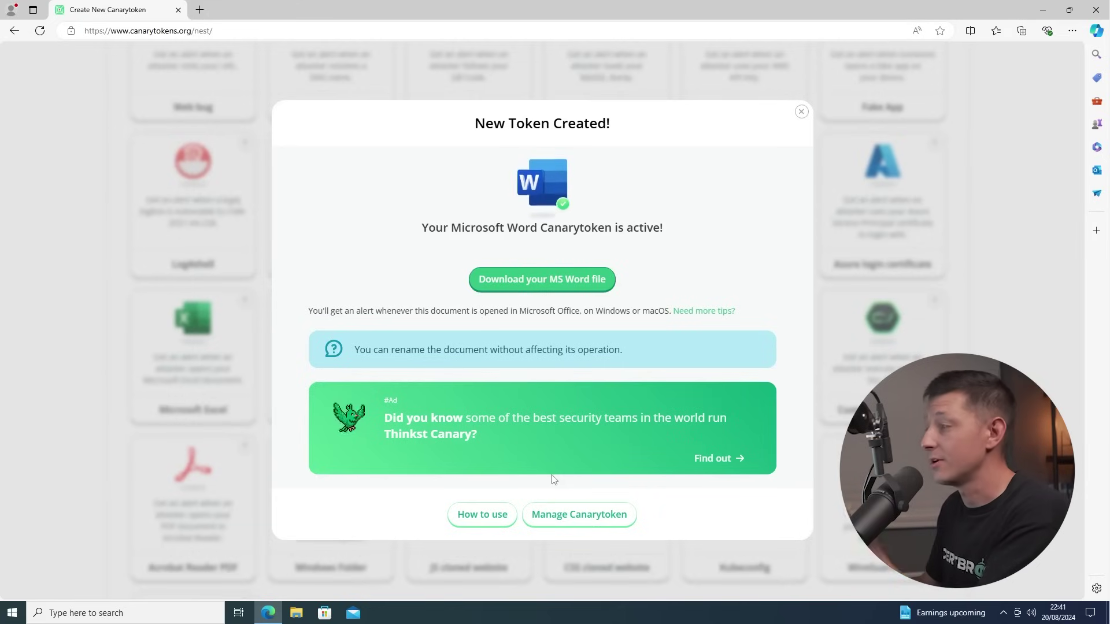
pyautogui.click(547, 287)
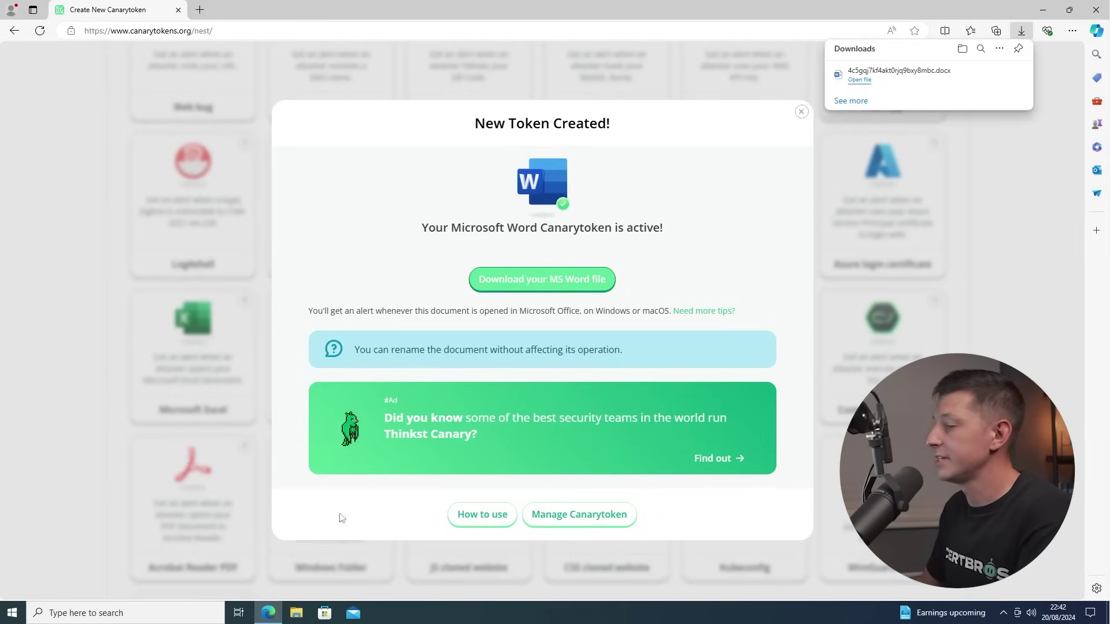
# In the Downloads folder, start renaming the downloaded canarytoken .docx file to Passwords.
pyautogui.click(298, 614)
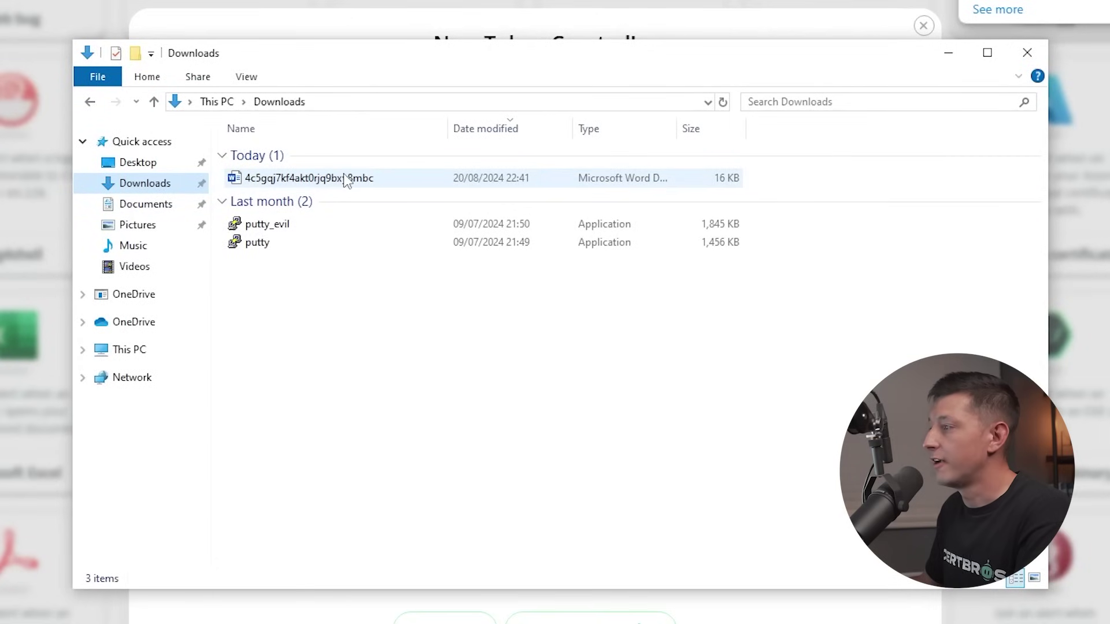
pyautogui.moveTo(355, 184)
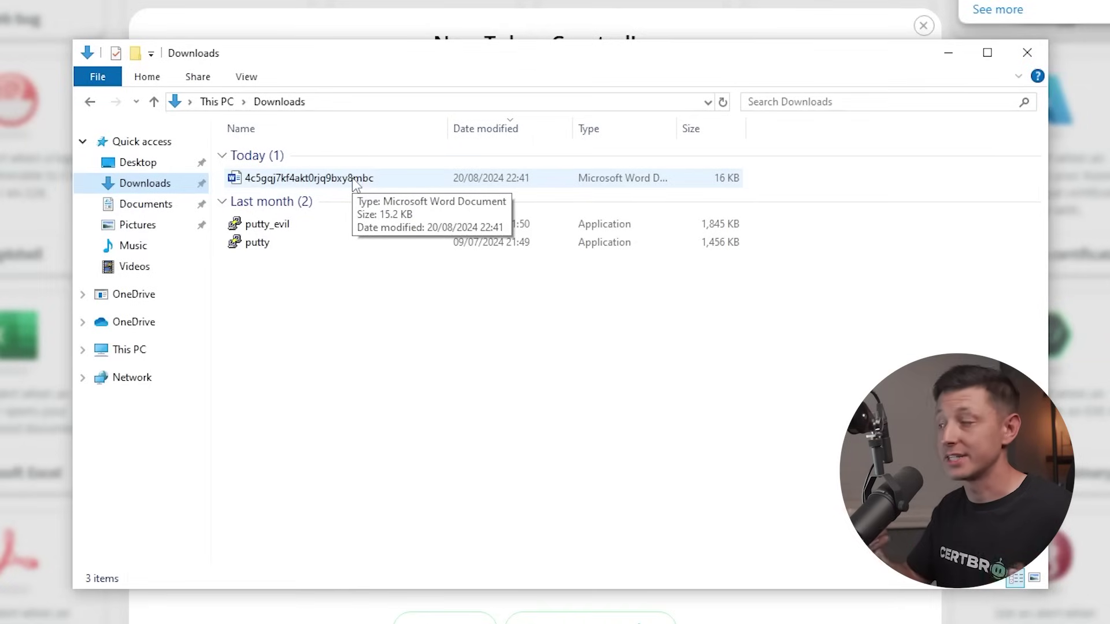
pyautogui.click(354, 181)
pyautogui.rightClick(355, 180)
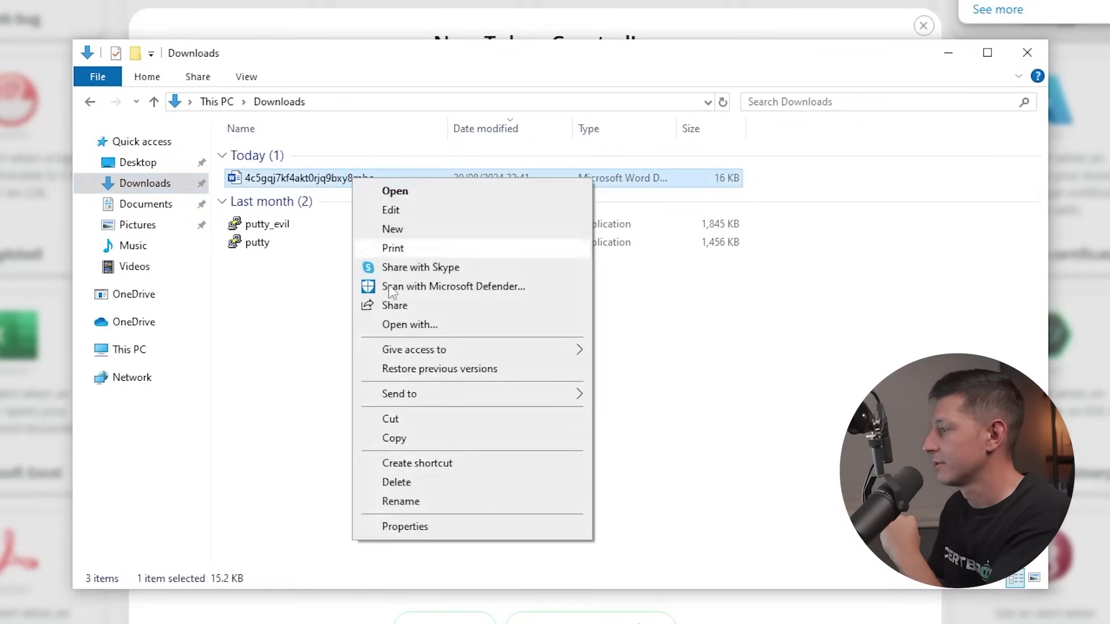
pyautogui.click(401, 502)
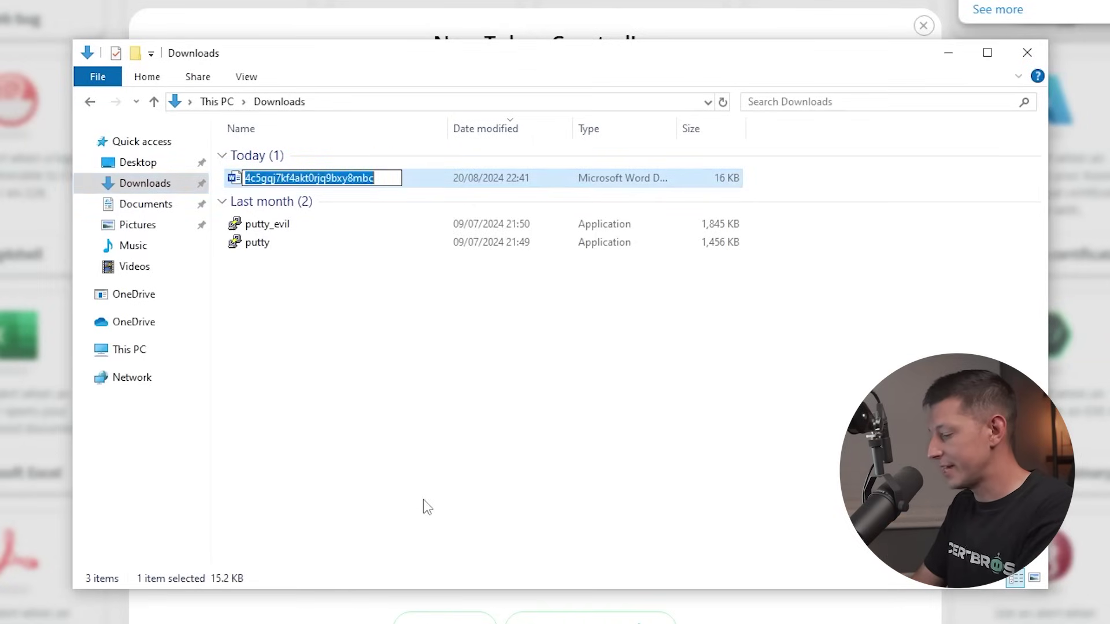
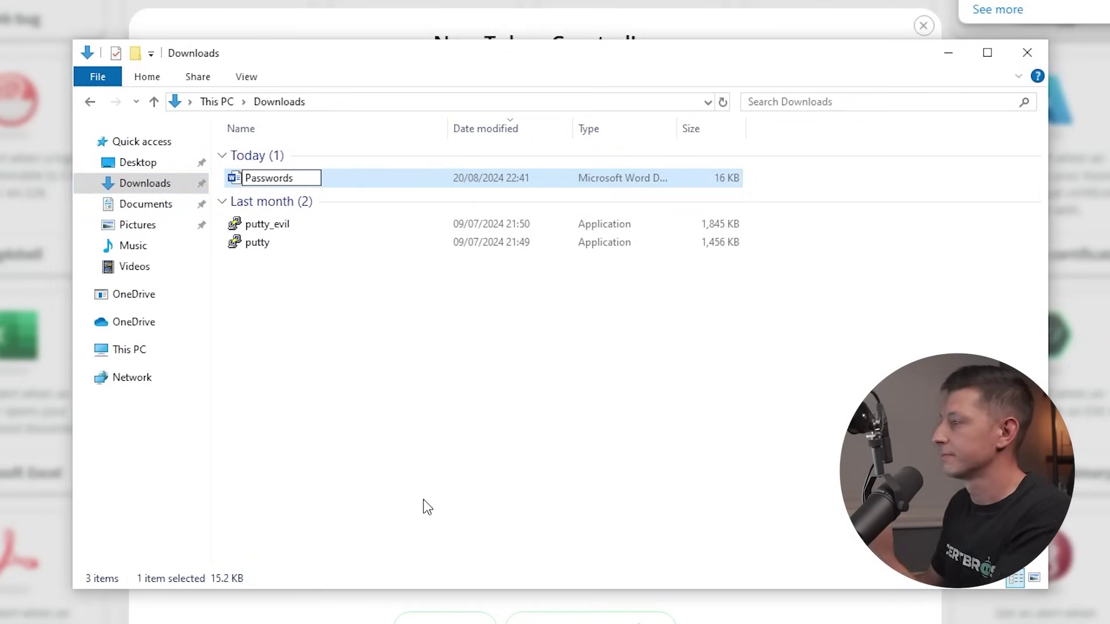
# Commit the Word document's new name 'Passwords' and select it in Downloads.
pyautogui.click(424, 501)
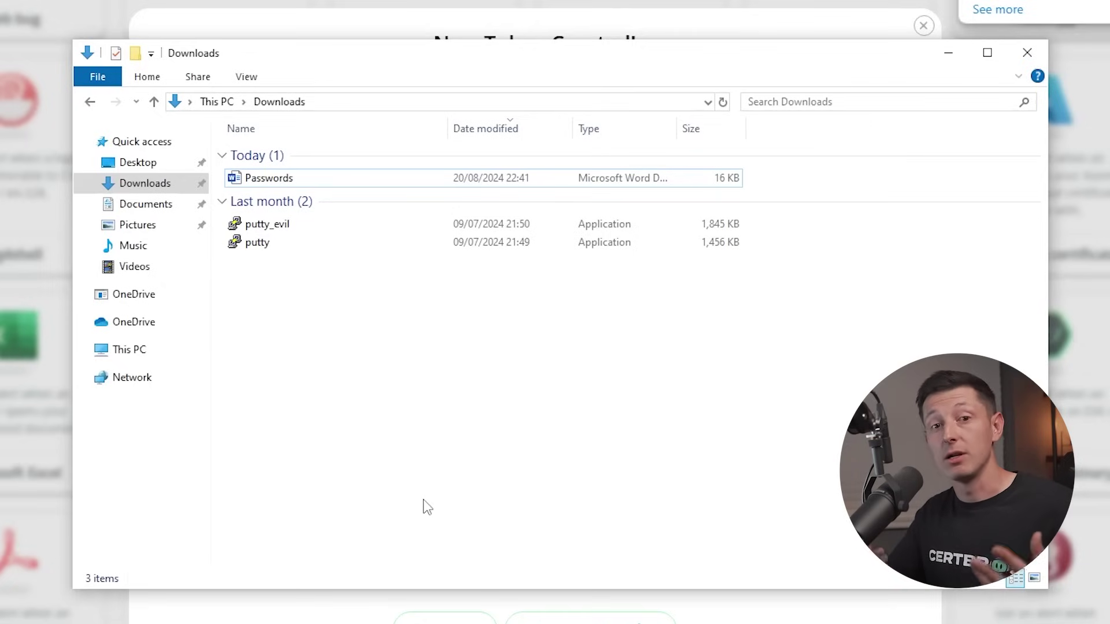
pyautogui.click(274, 181)
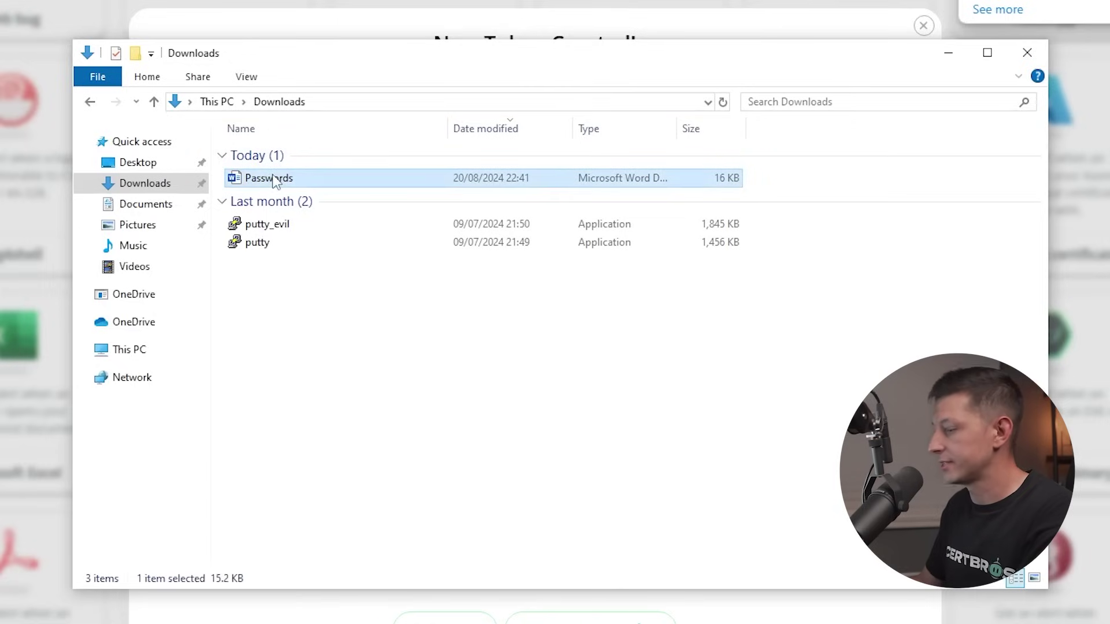
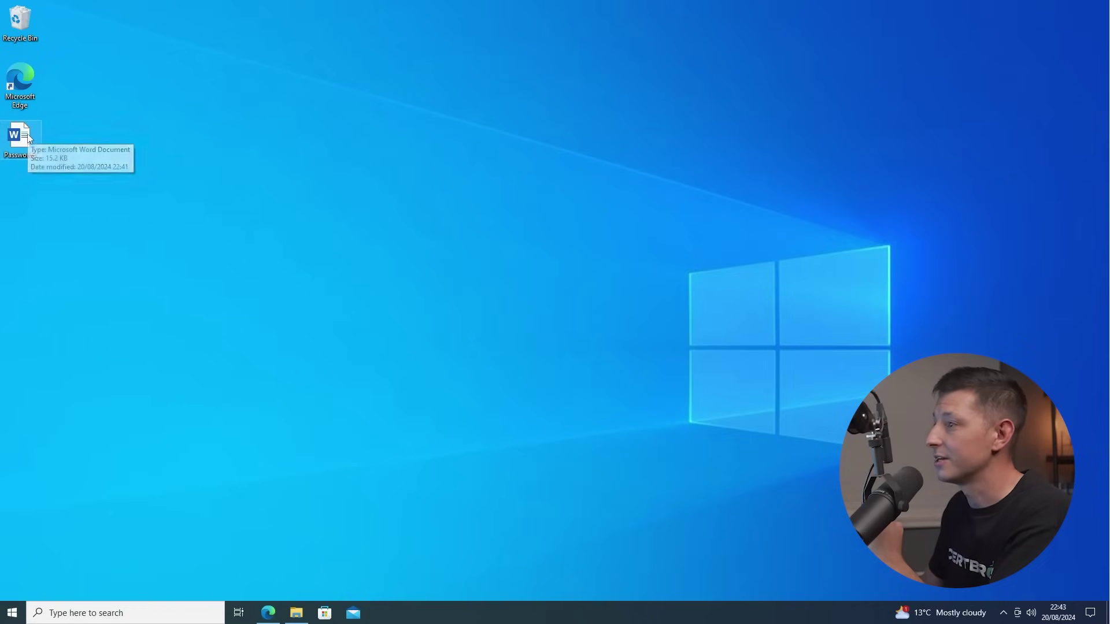
# Open the Passwords document from the desktop and dismiss Word's sign-in and product key prompts.
pyautogui.click(28, 137)
pyautogui.doubleClick(27, 135)
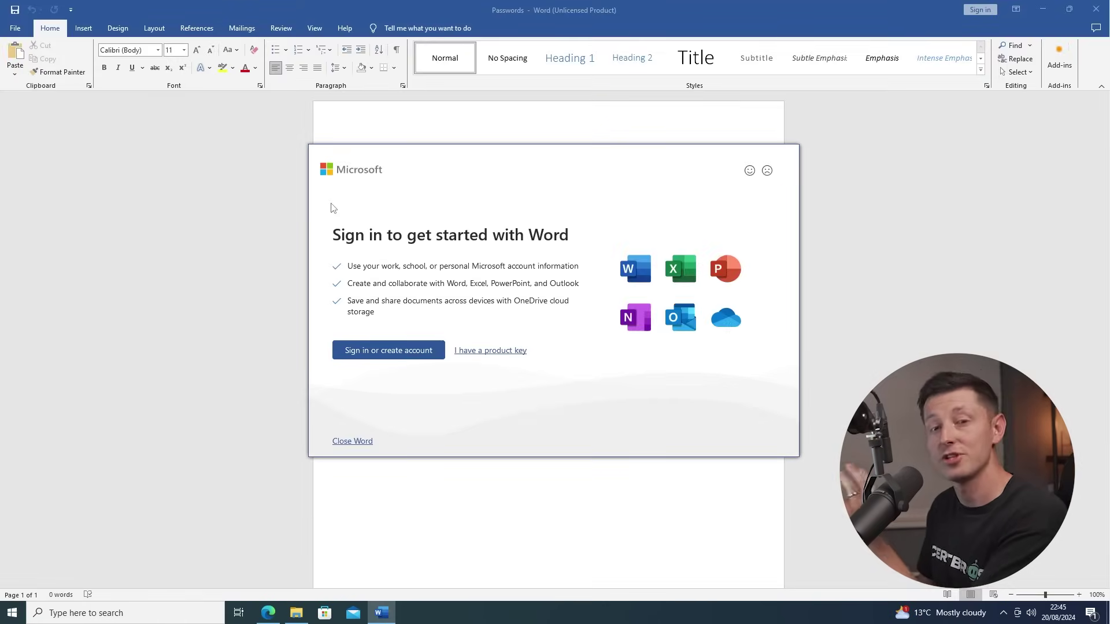
pyautogui.click(520, 356)
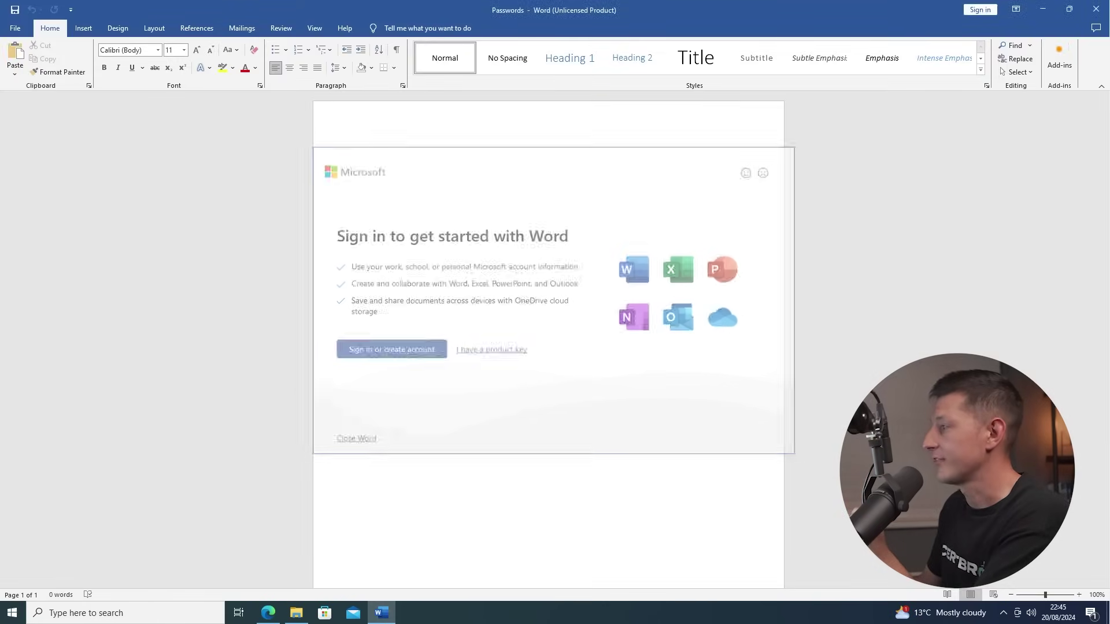
pyautogui.click(832, 133)
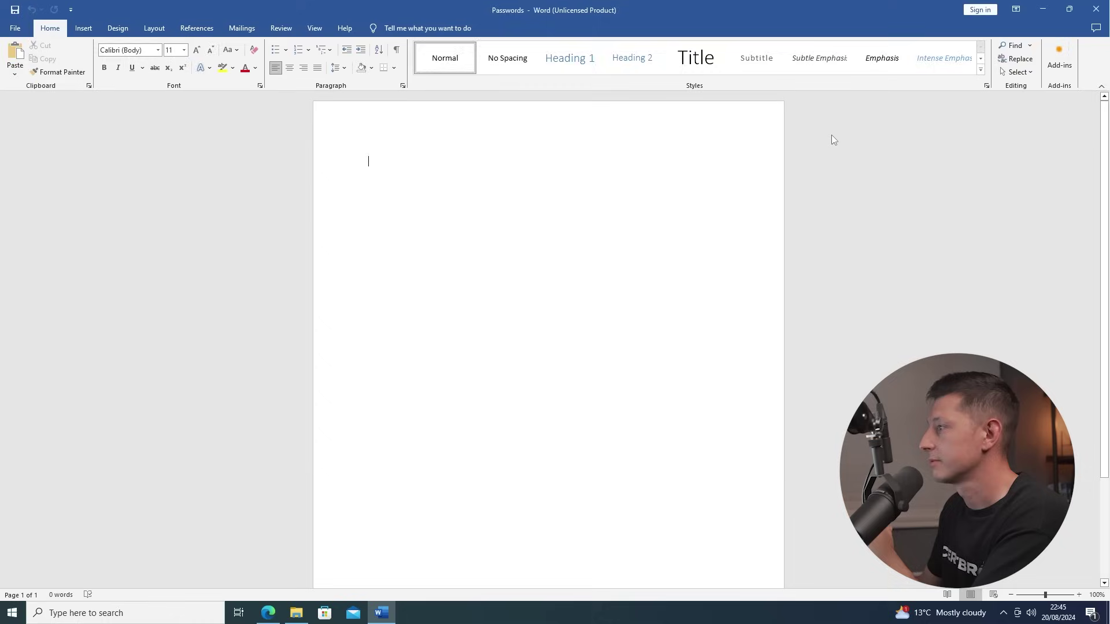
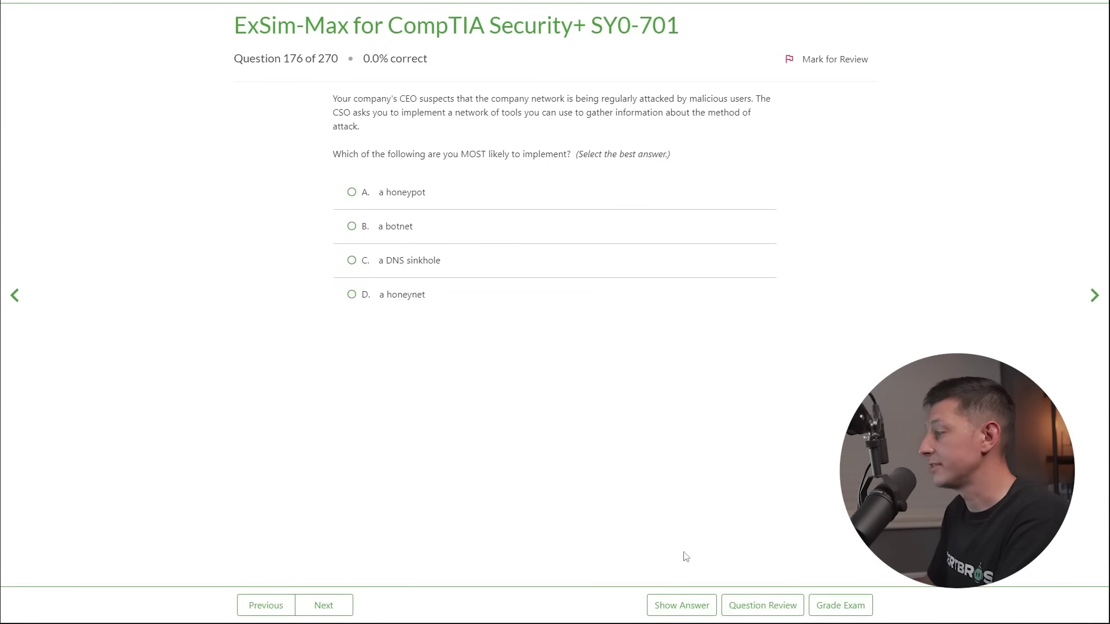
# Reveal question 176's answer, D (a honeynet), and scroll down to read its explanation.
pyautogui.click(680, 605)
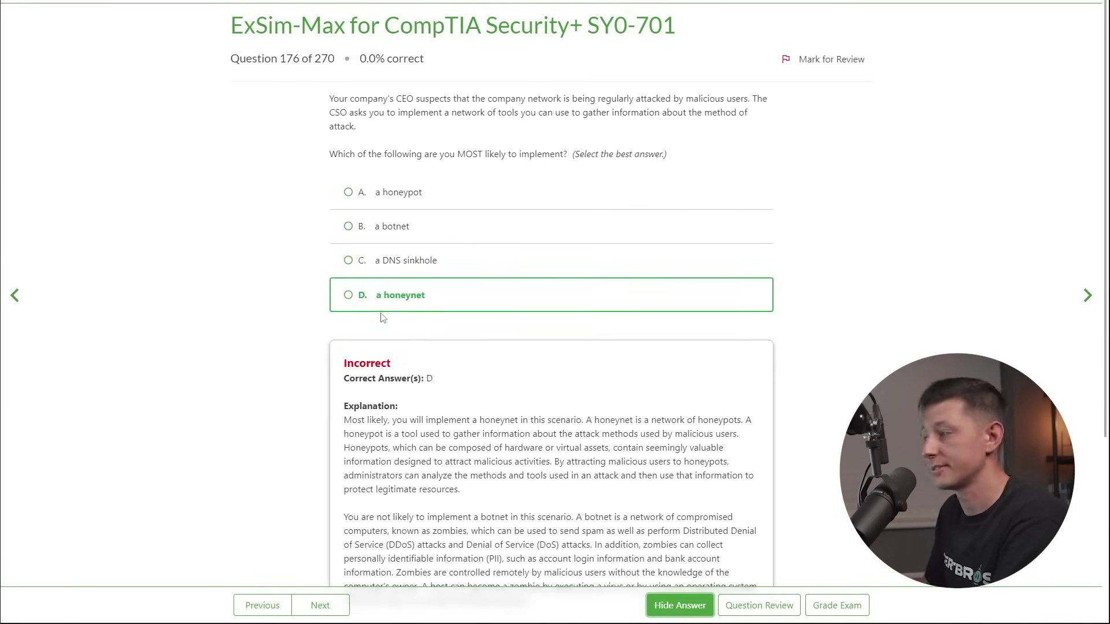
pyautogui.scroll(-4, 842, 324)
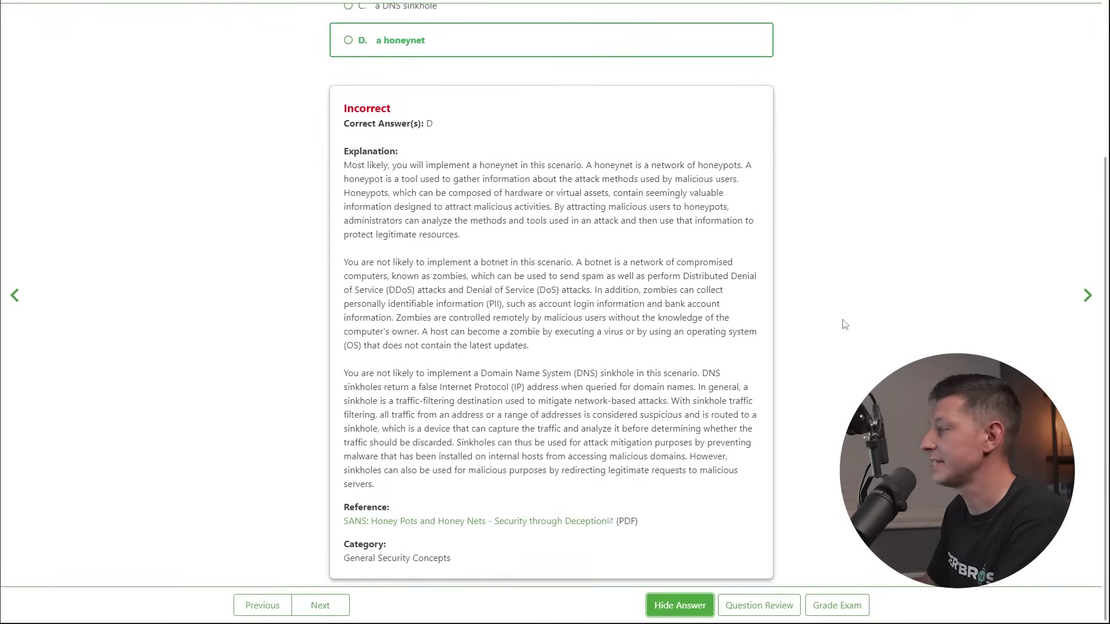